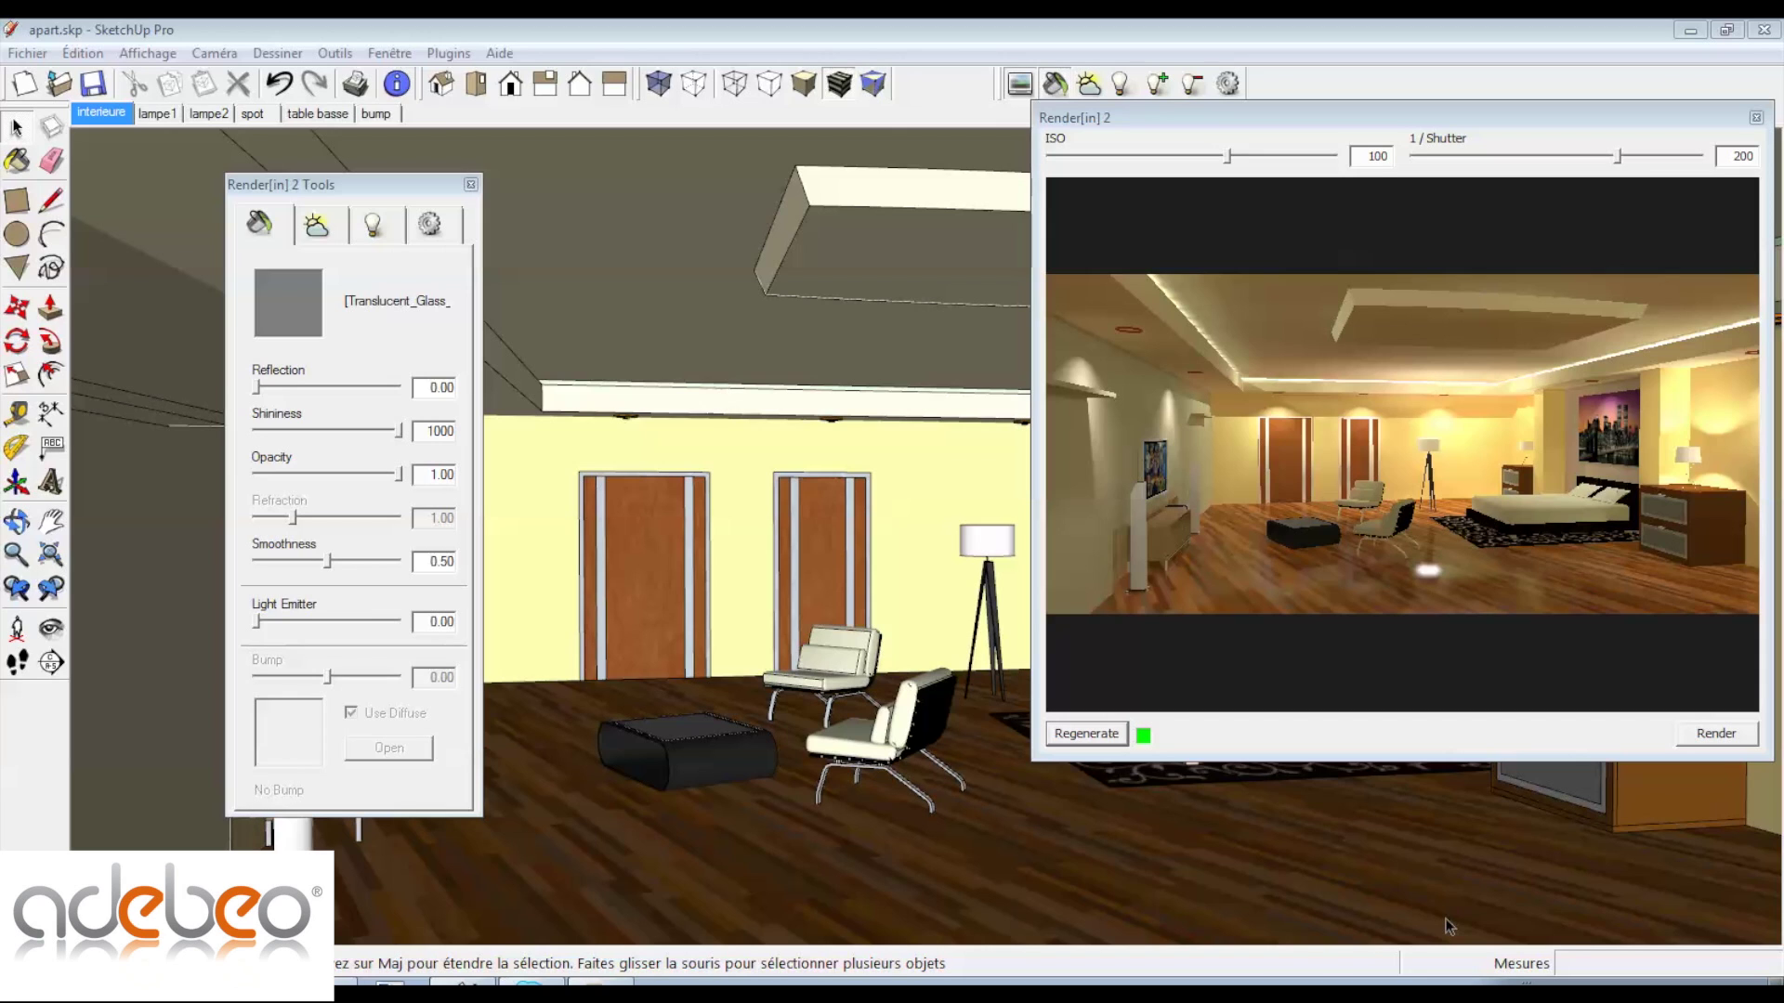
- Sample the coffee table's glass material for editing and show it in the "table basse" scene
mouse_move(396, 188)
mouse_down()
mouse_move(458, 191)
mouse_move(426, 191)
mouse_up()
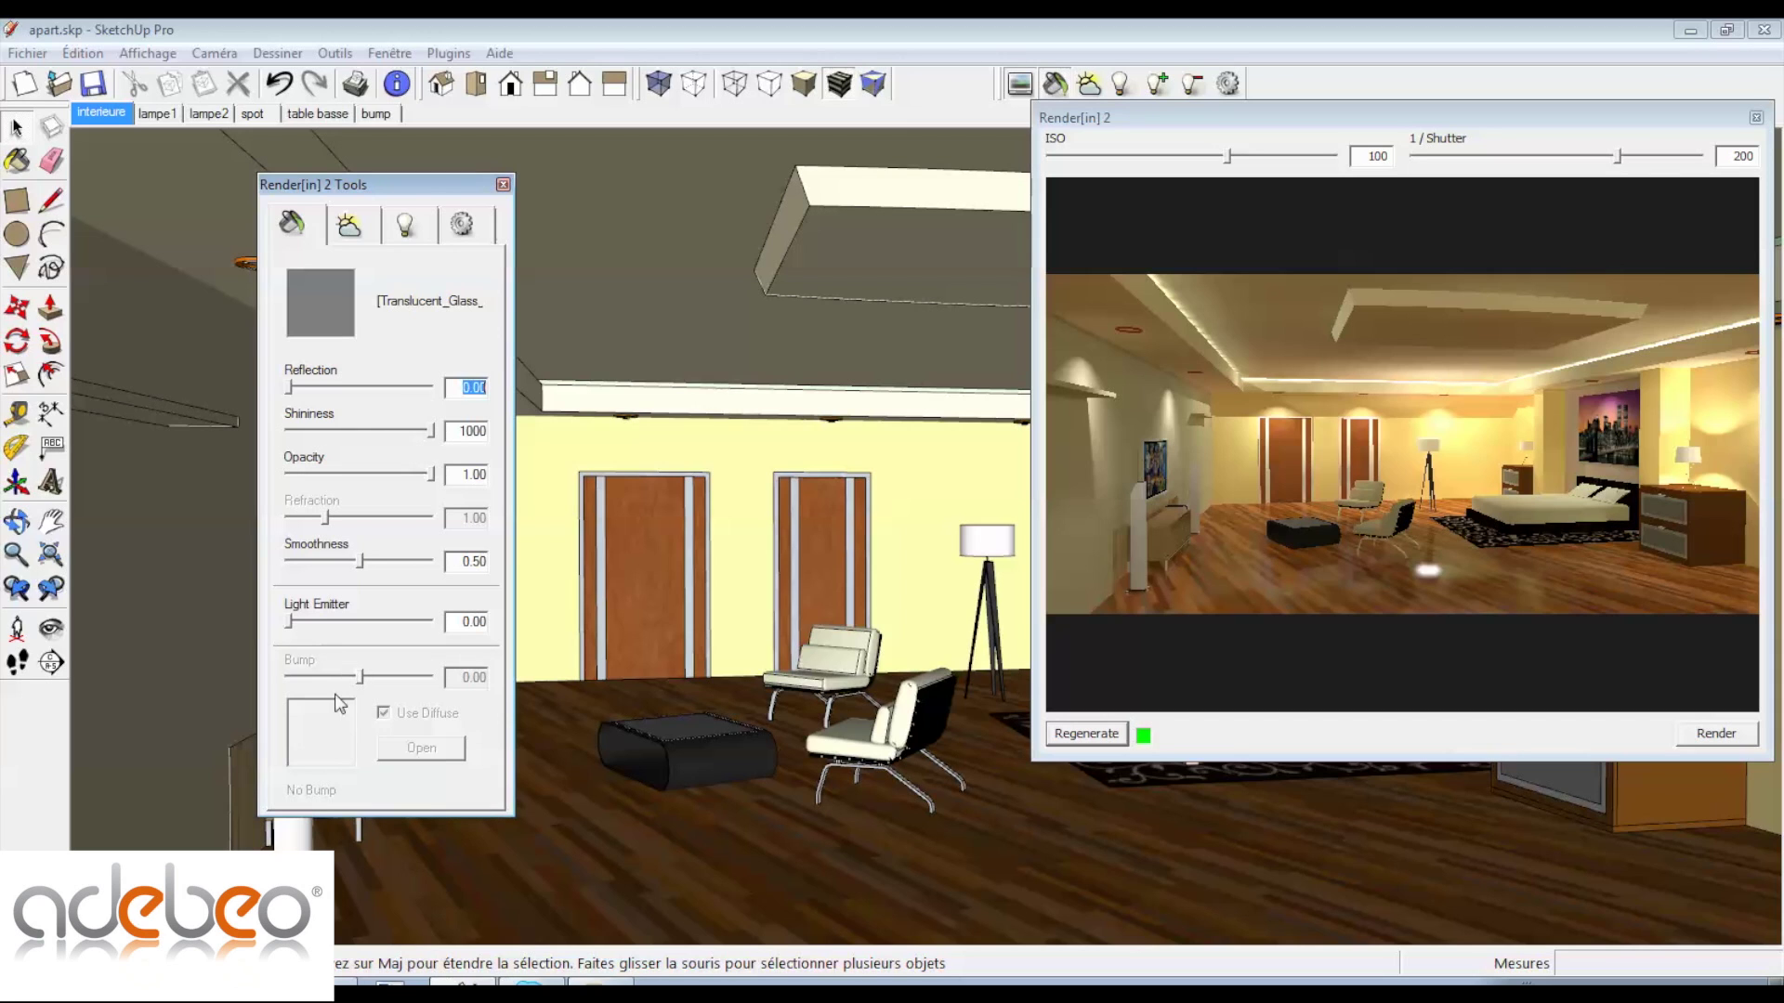
click(16, 159)
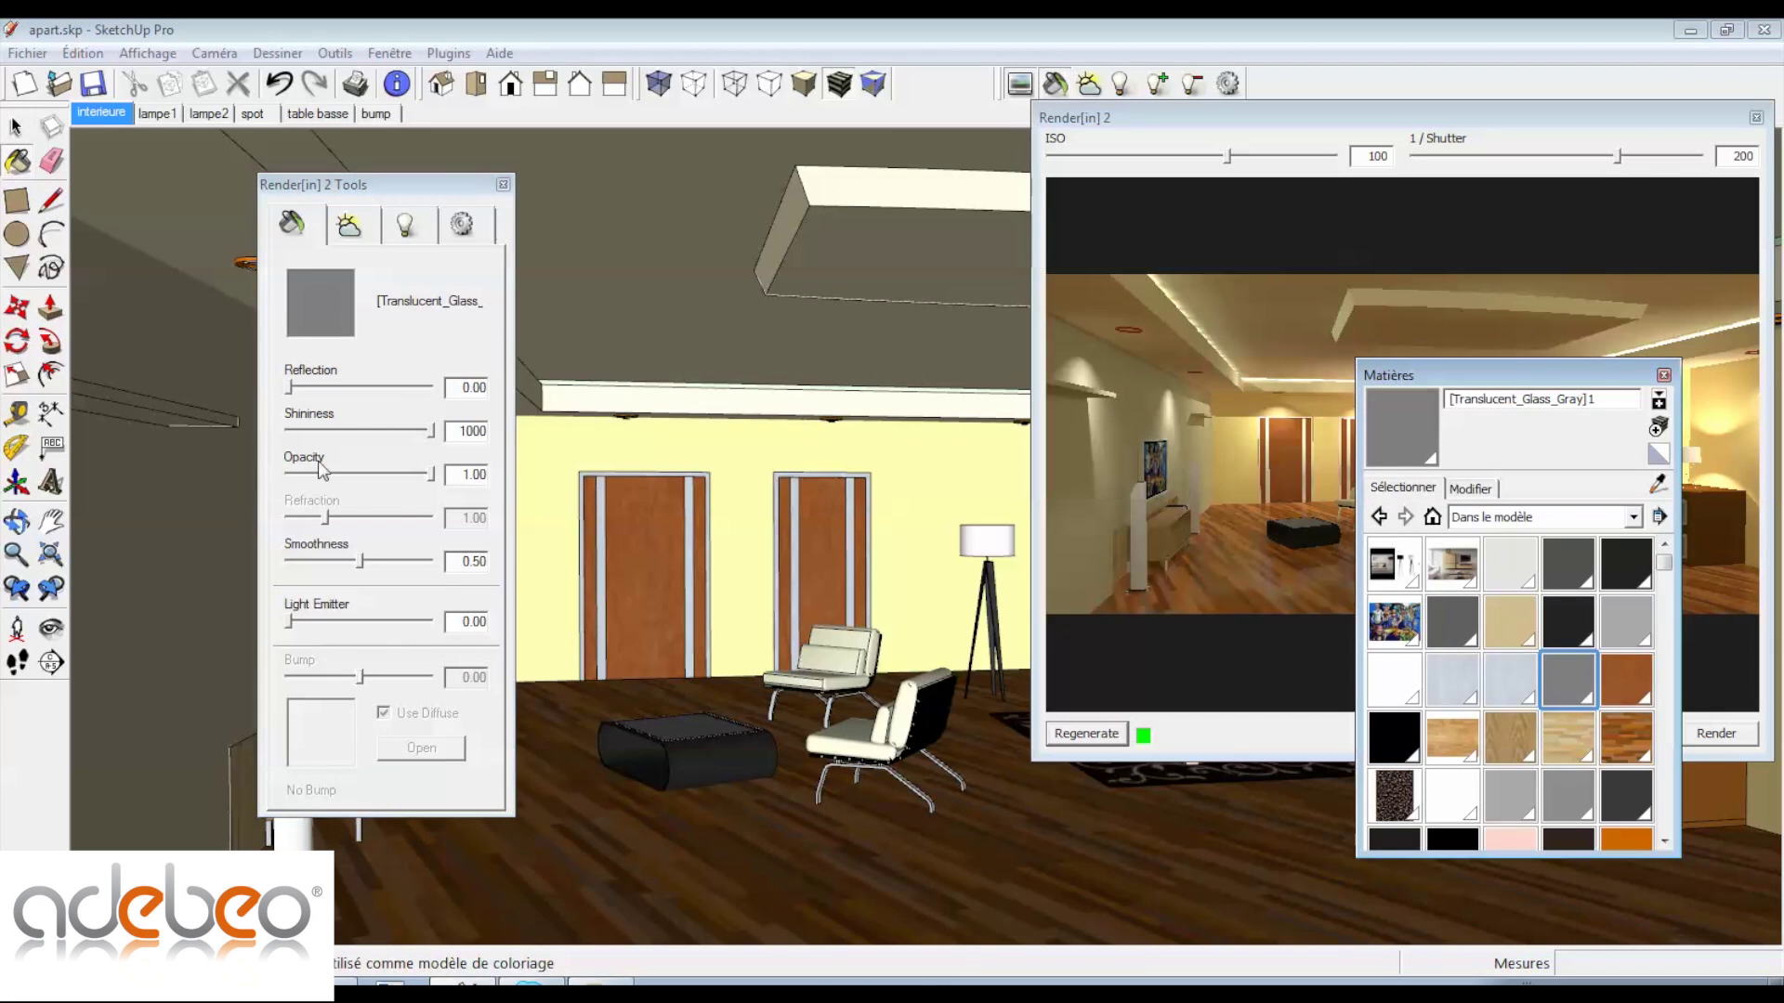
click(704, 711)
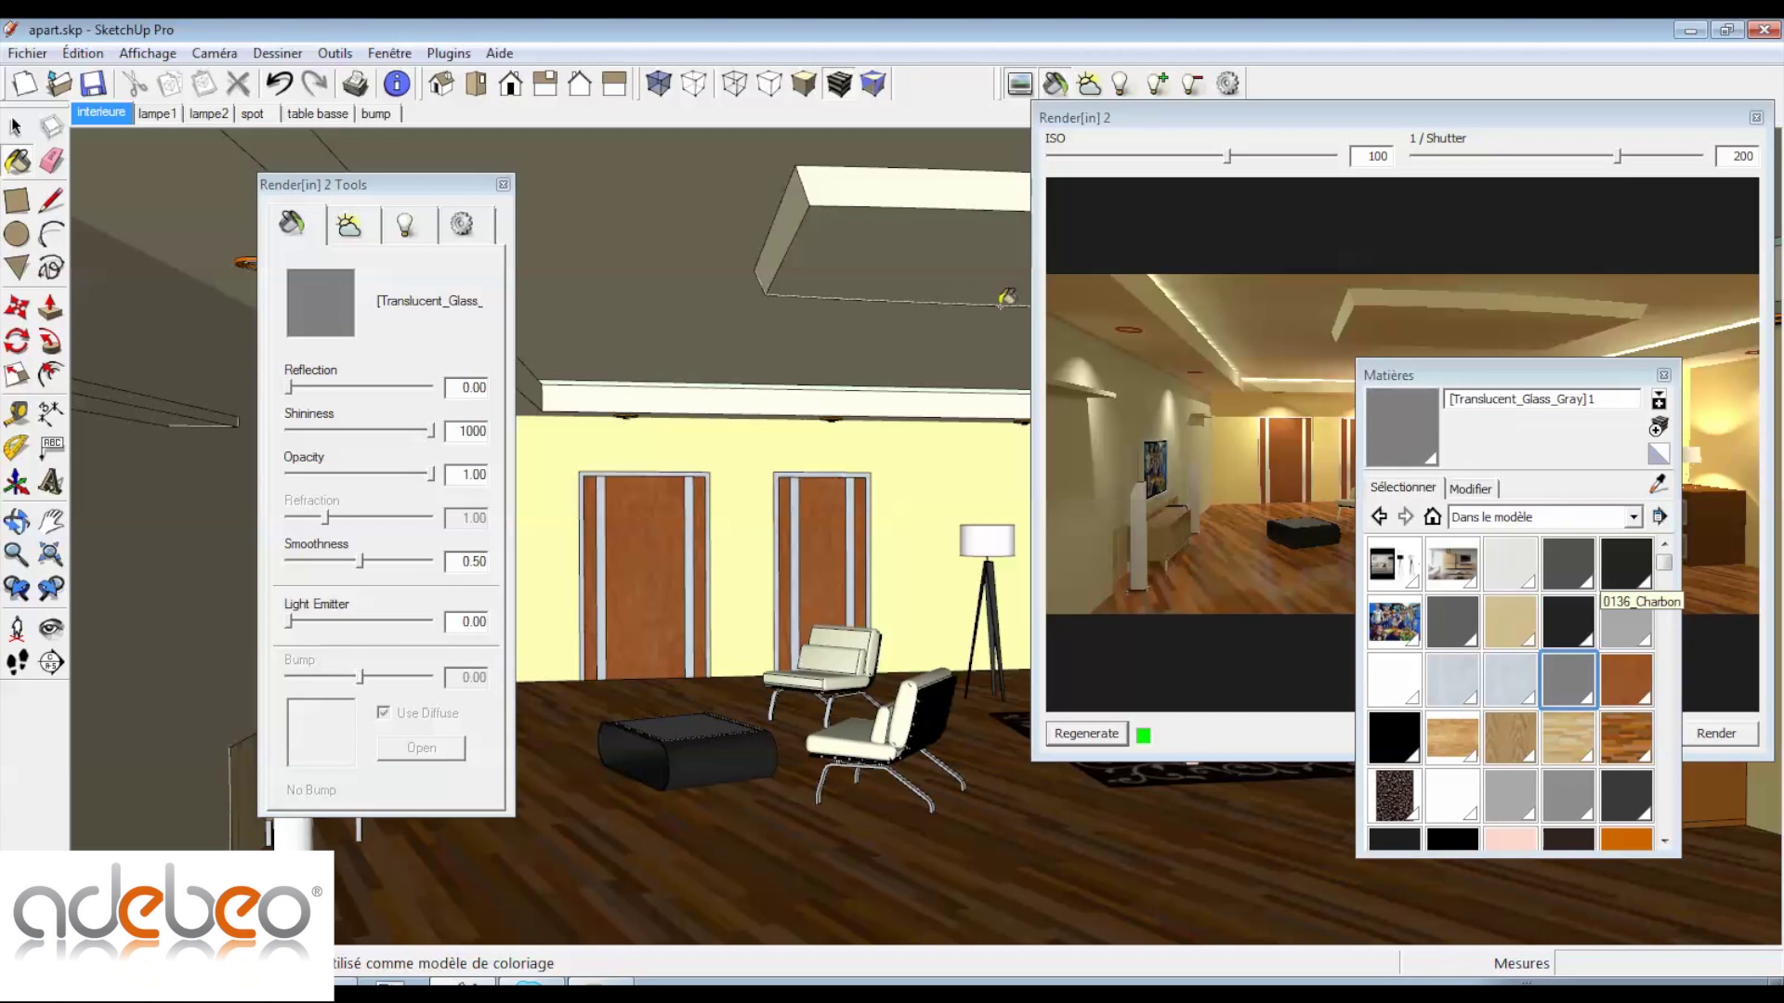
click(304, 115)
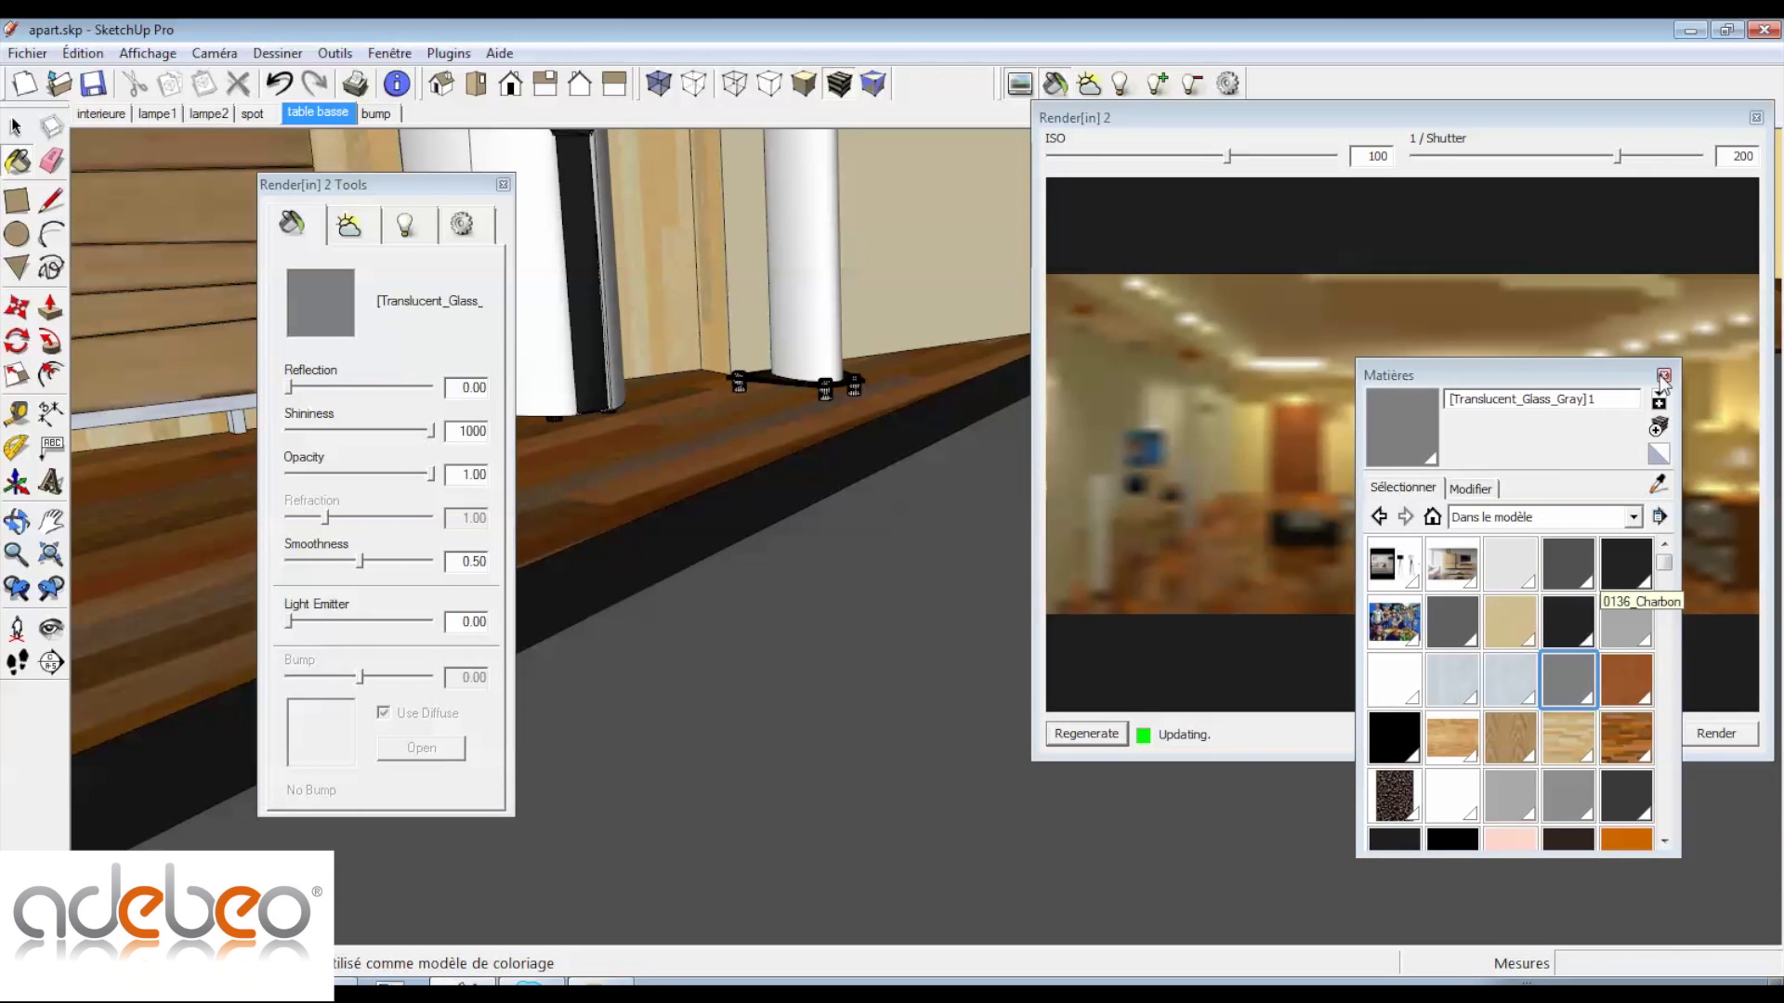
click(1664, 374)
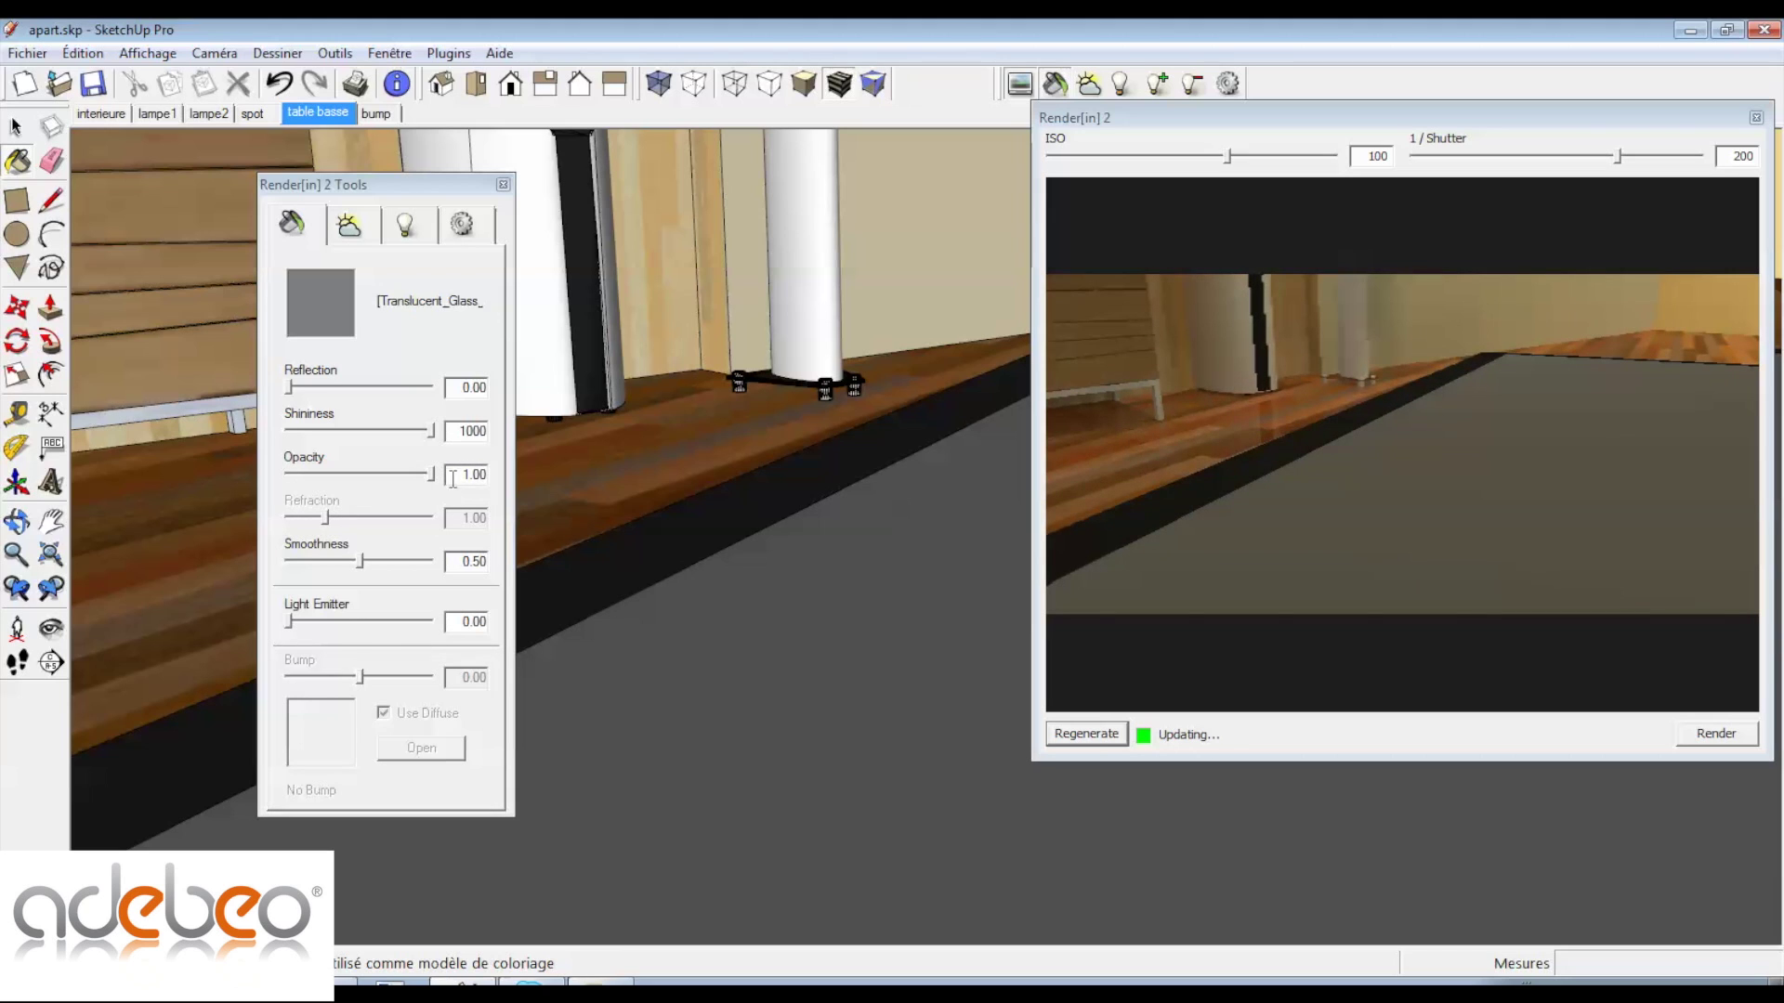
- Try an opacity of 0 on the table's glass material, followed by 0.5
drag(455, 475, 492, 478)
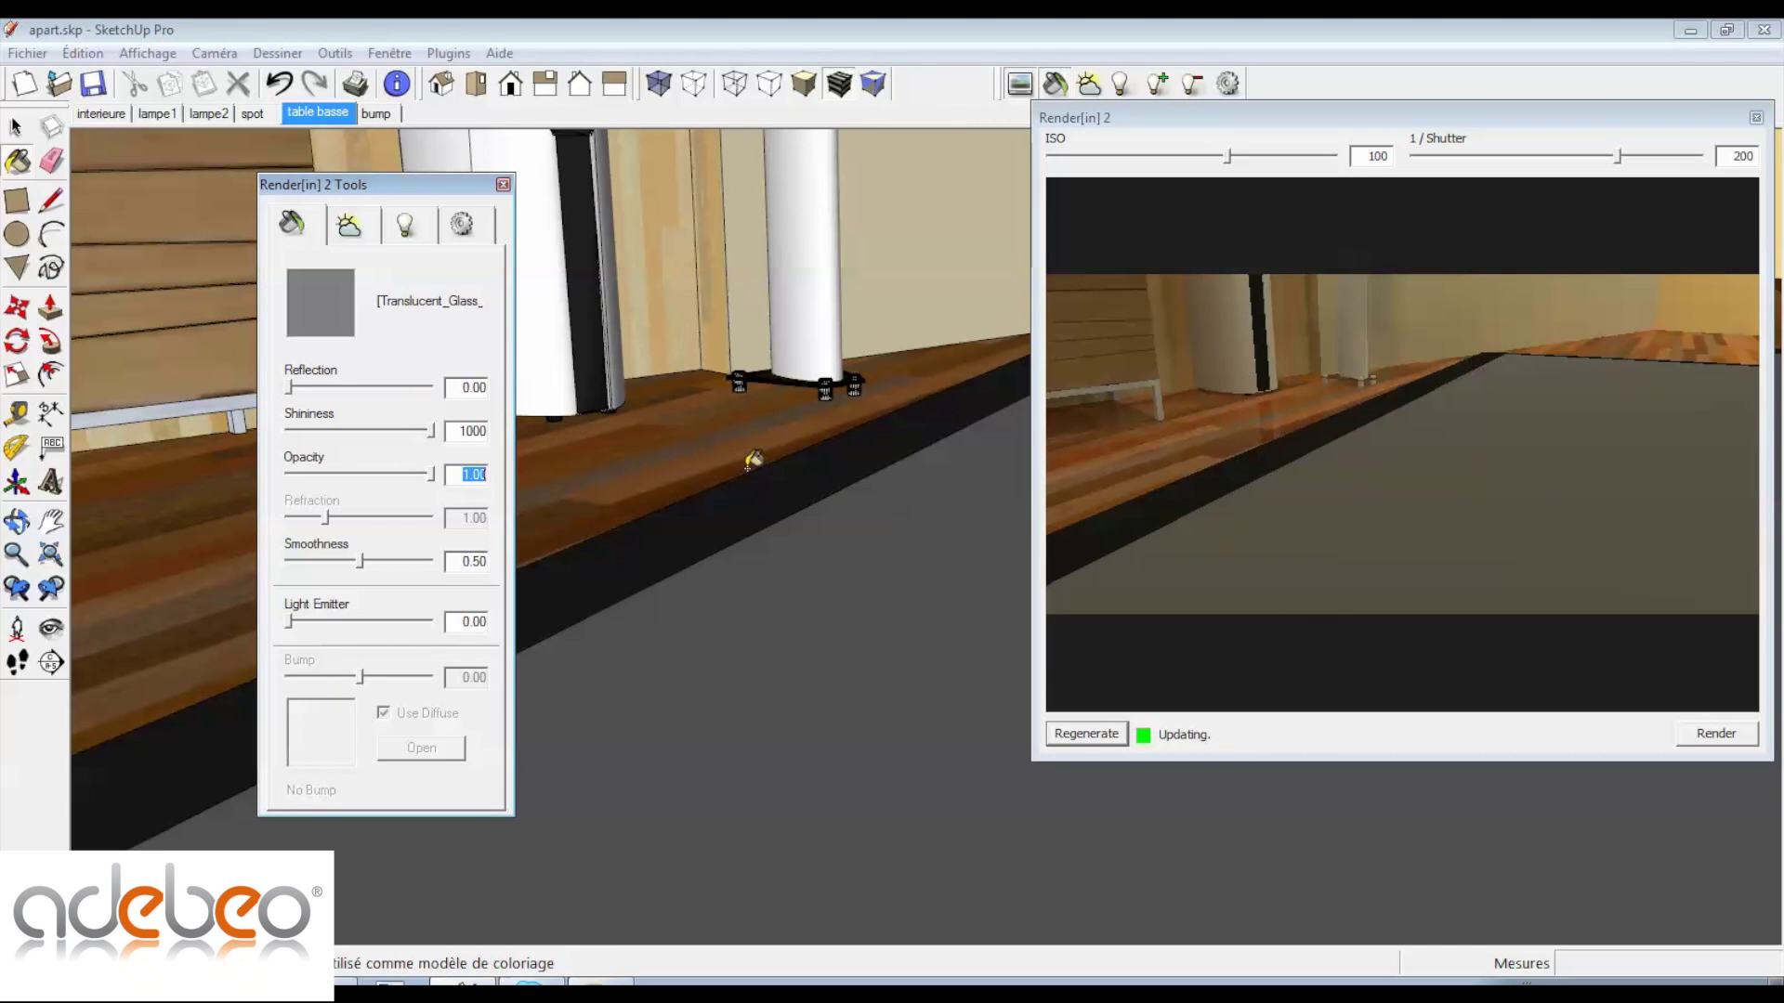
text(0)
key(Return)
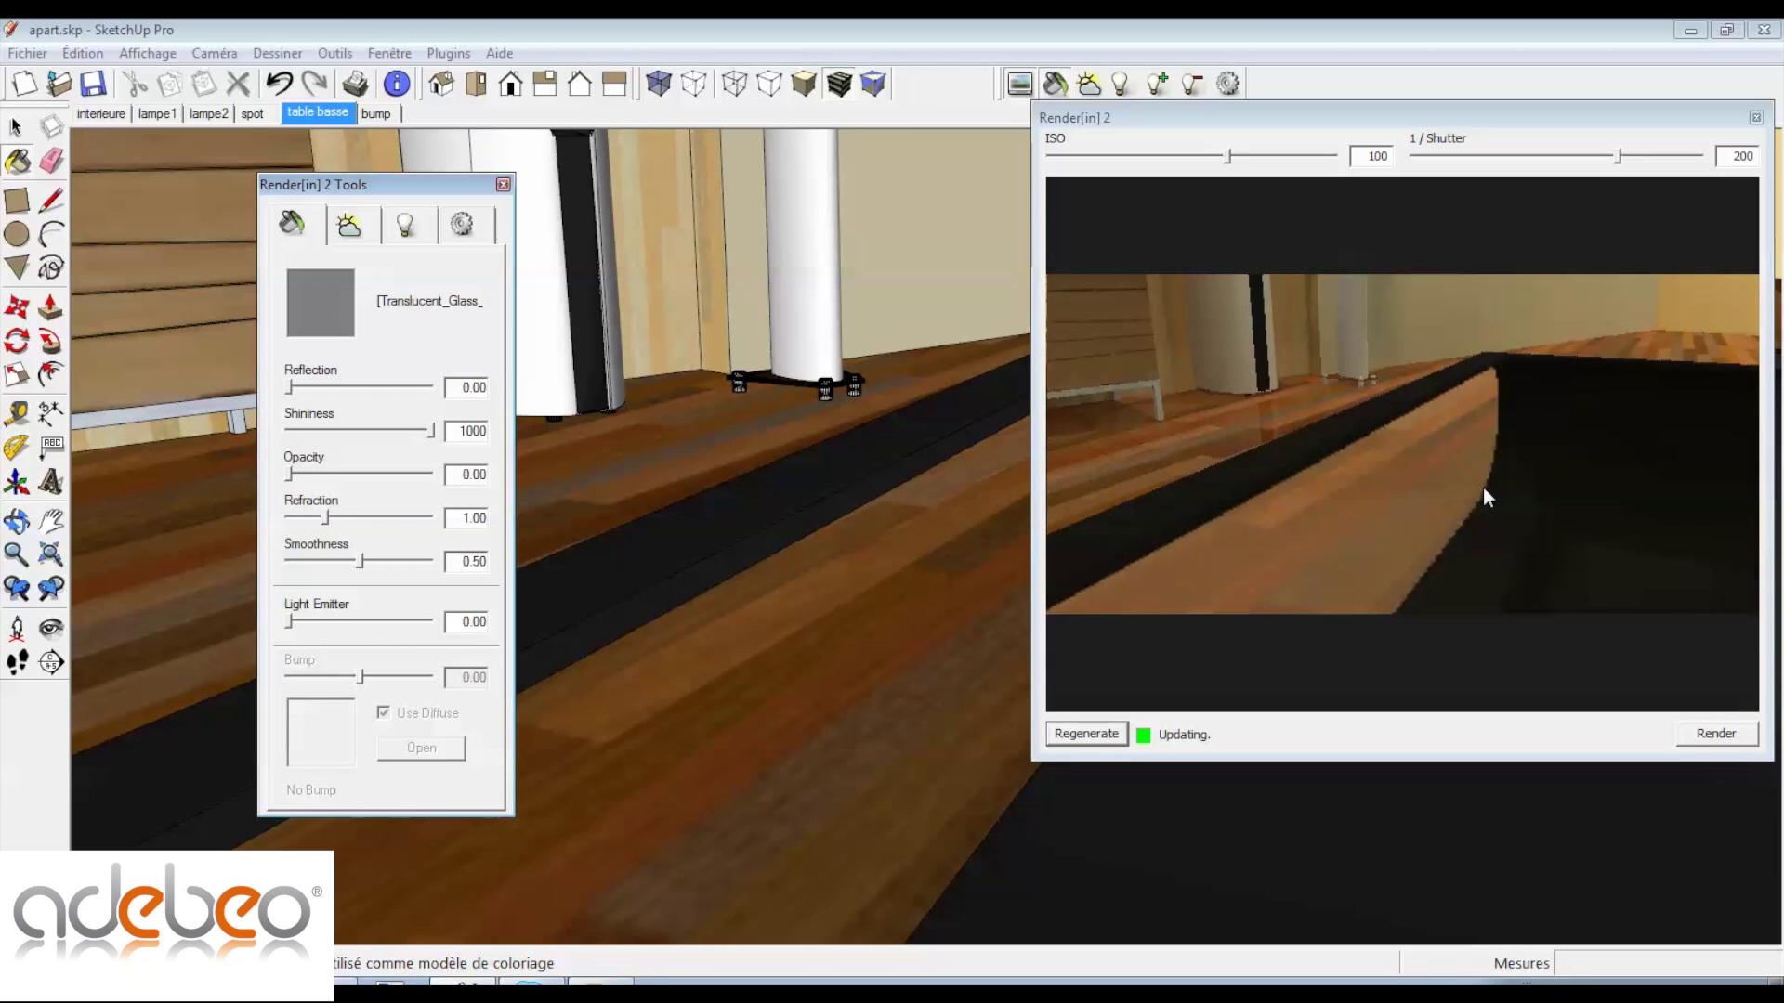
double_click(474, 475)
text(0.5)
key(Return)
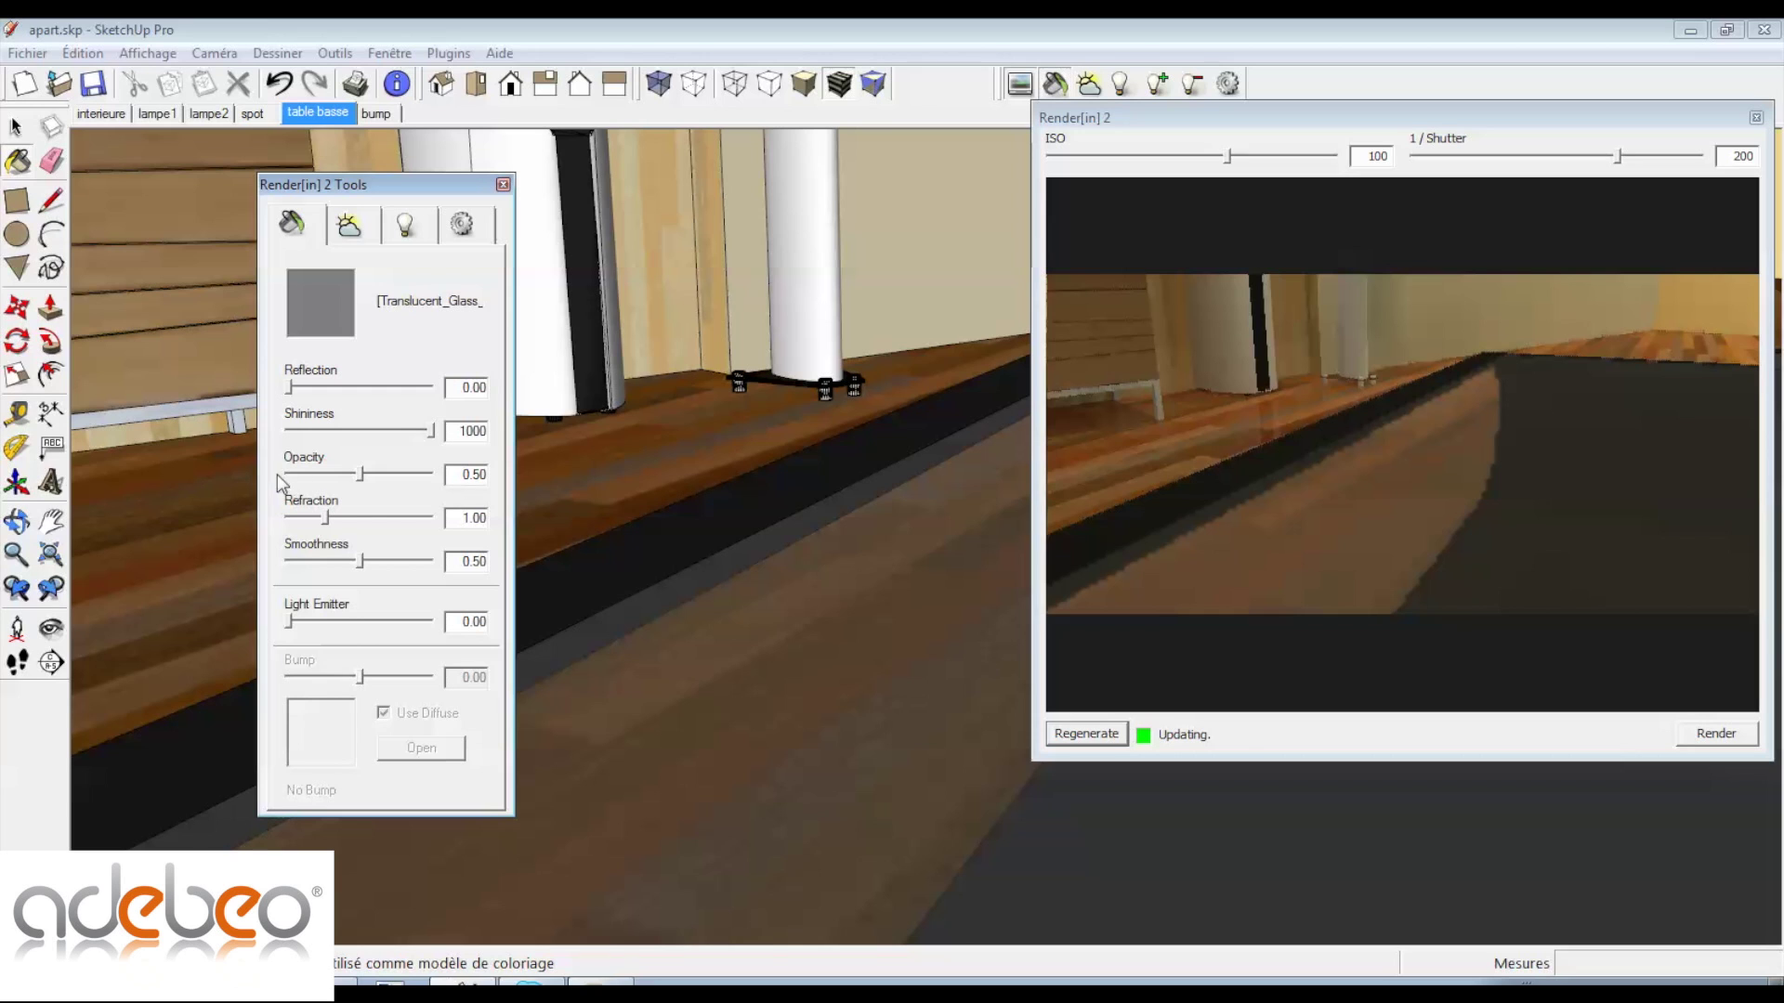
- Lower the glass material's opacity to 0.39 through SketchUp's own material editor
click(392, 56)
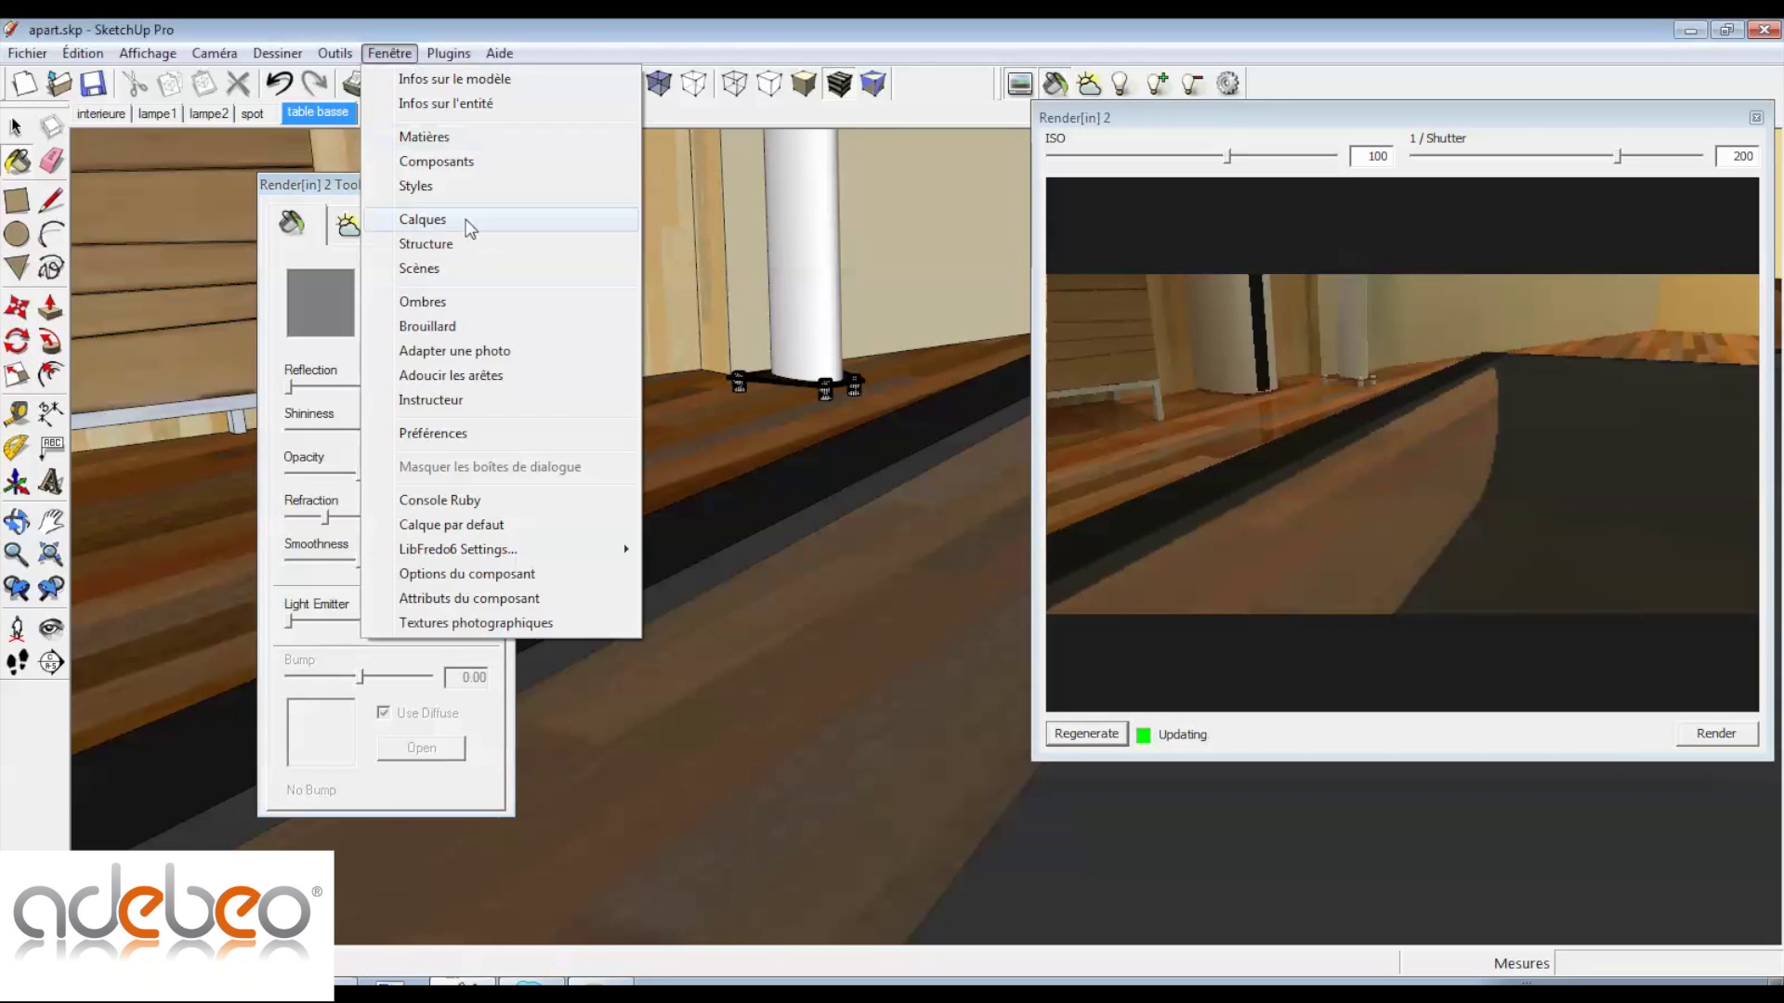
click(458, 141)
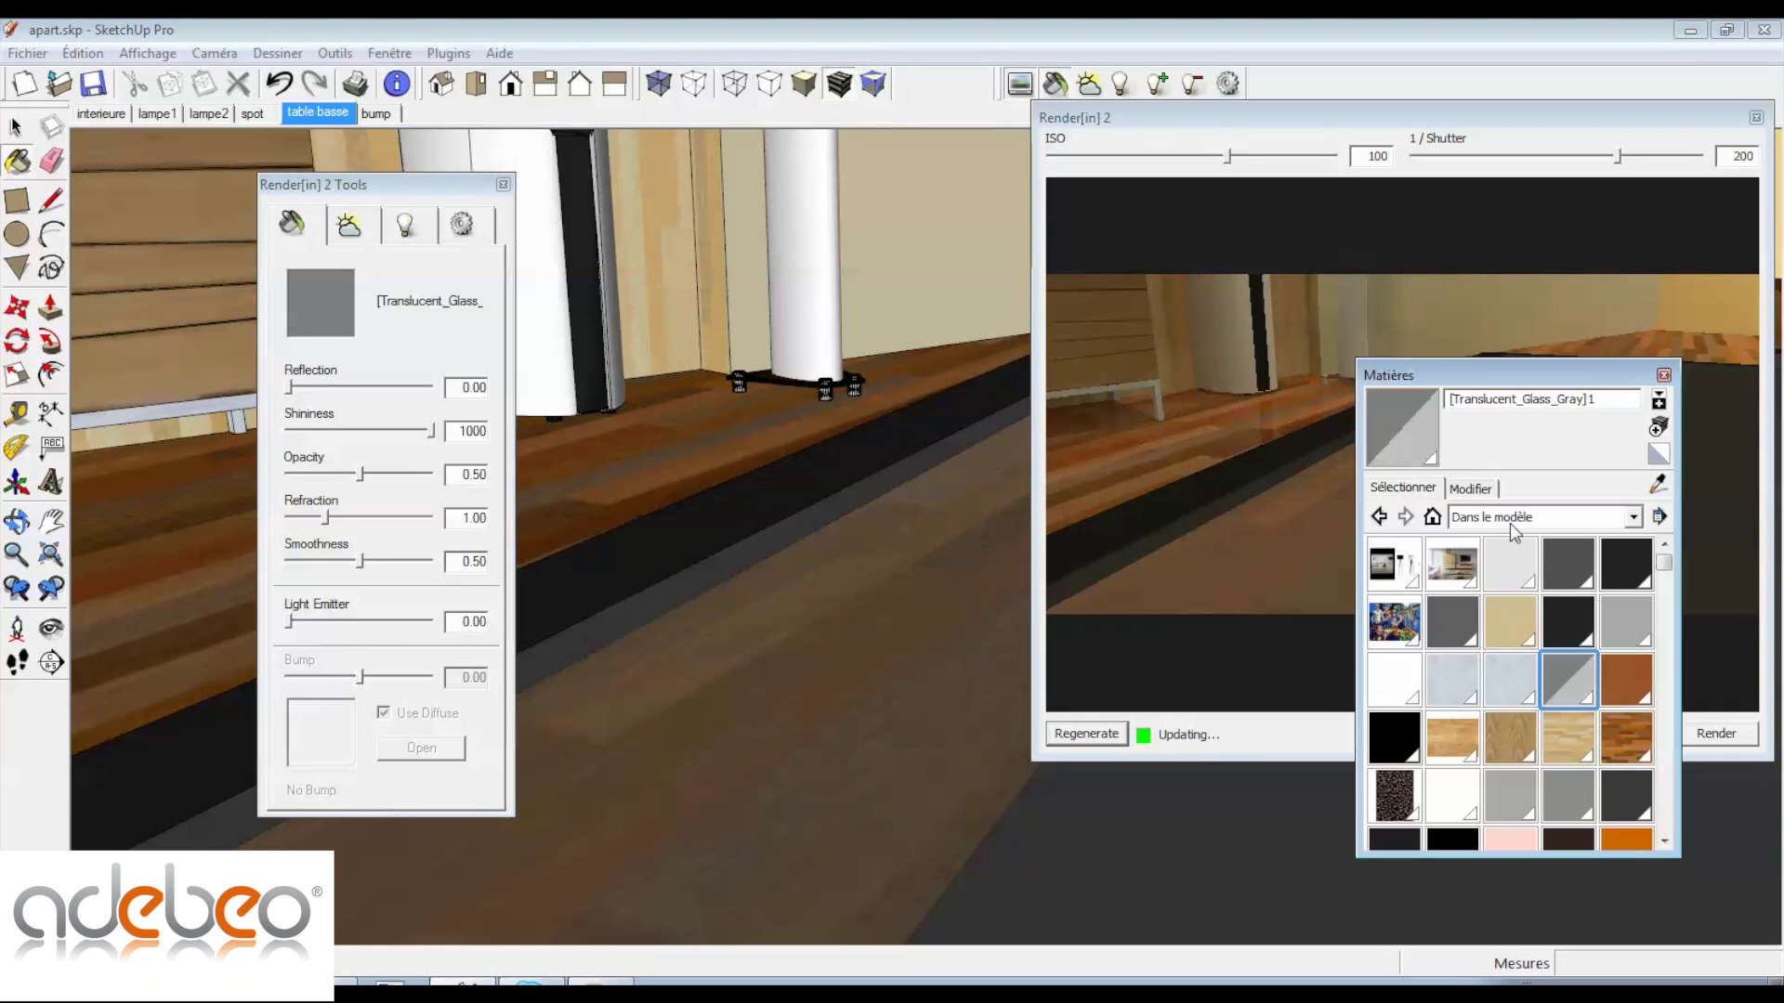
click(1471, 488)
mouse_move(1408, 828)
mouse_down()
mouse_move(1500, 830)
mouse_move(1385, 830)
mouse_up()
click(1403, 488)
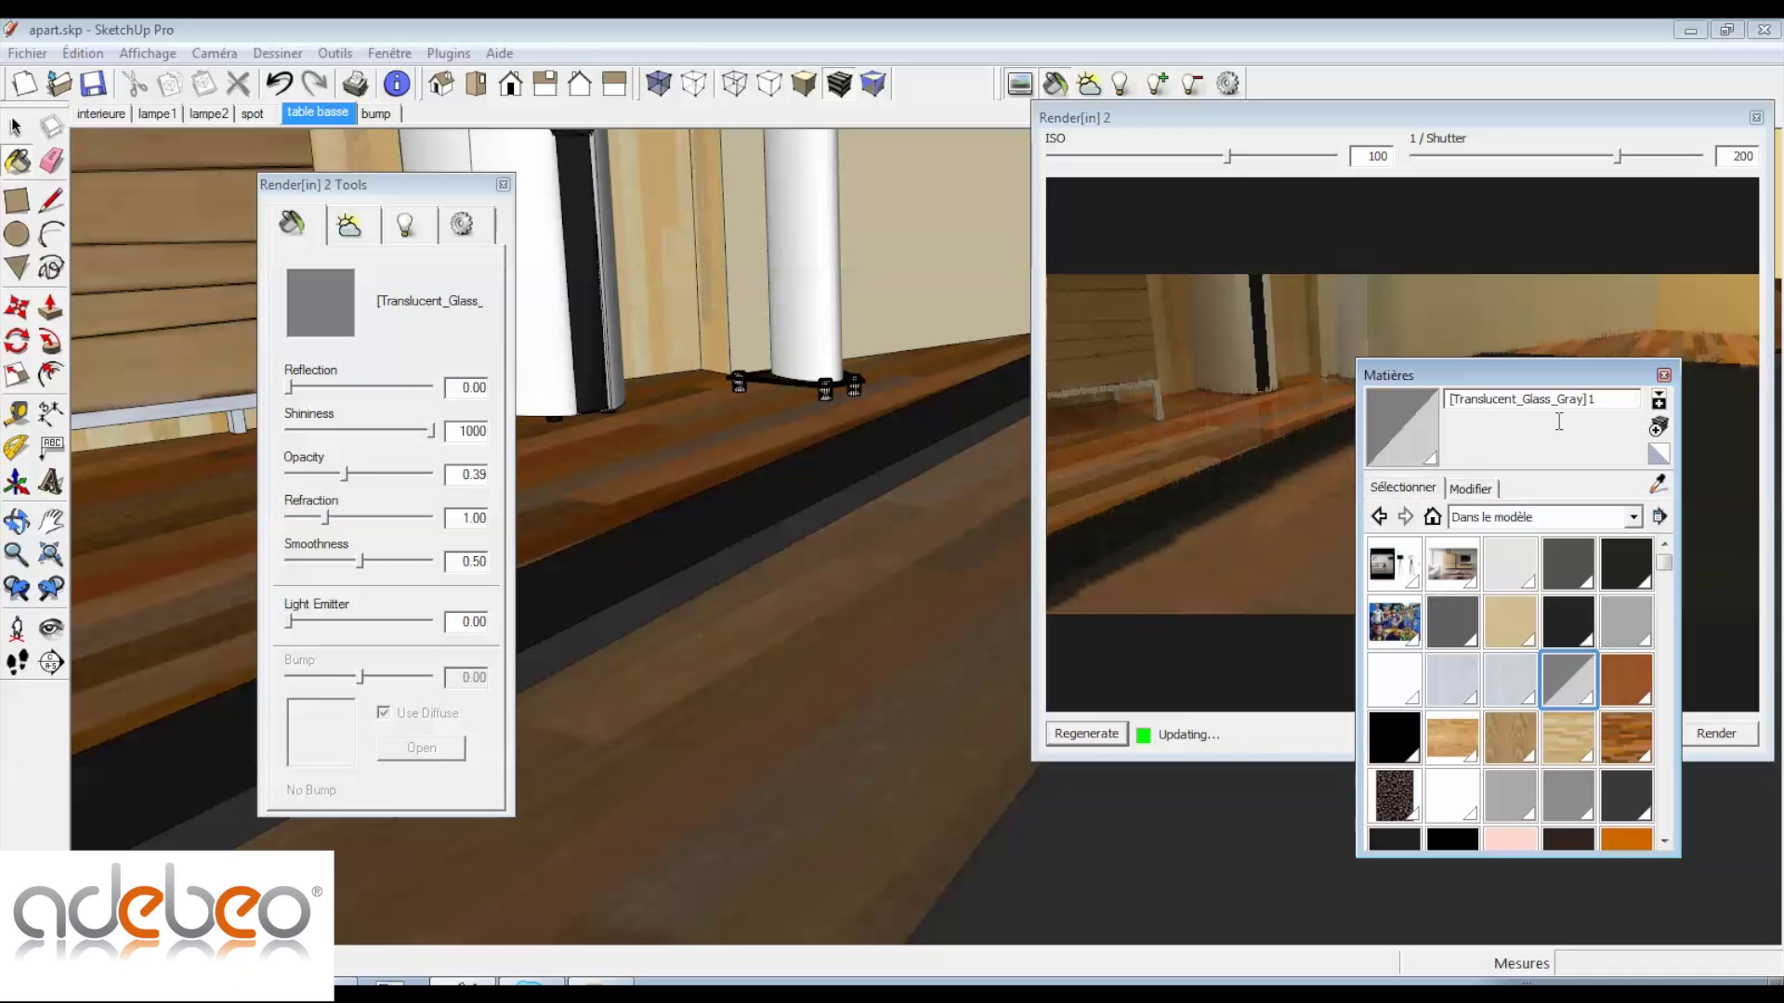
click(1668, 373)
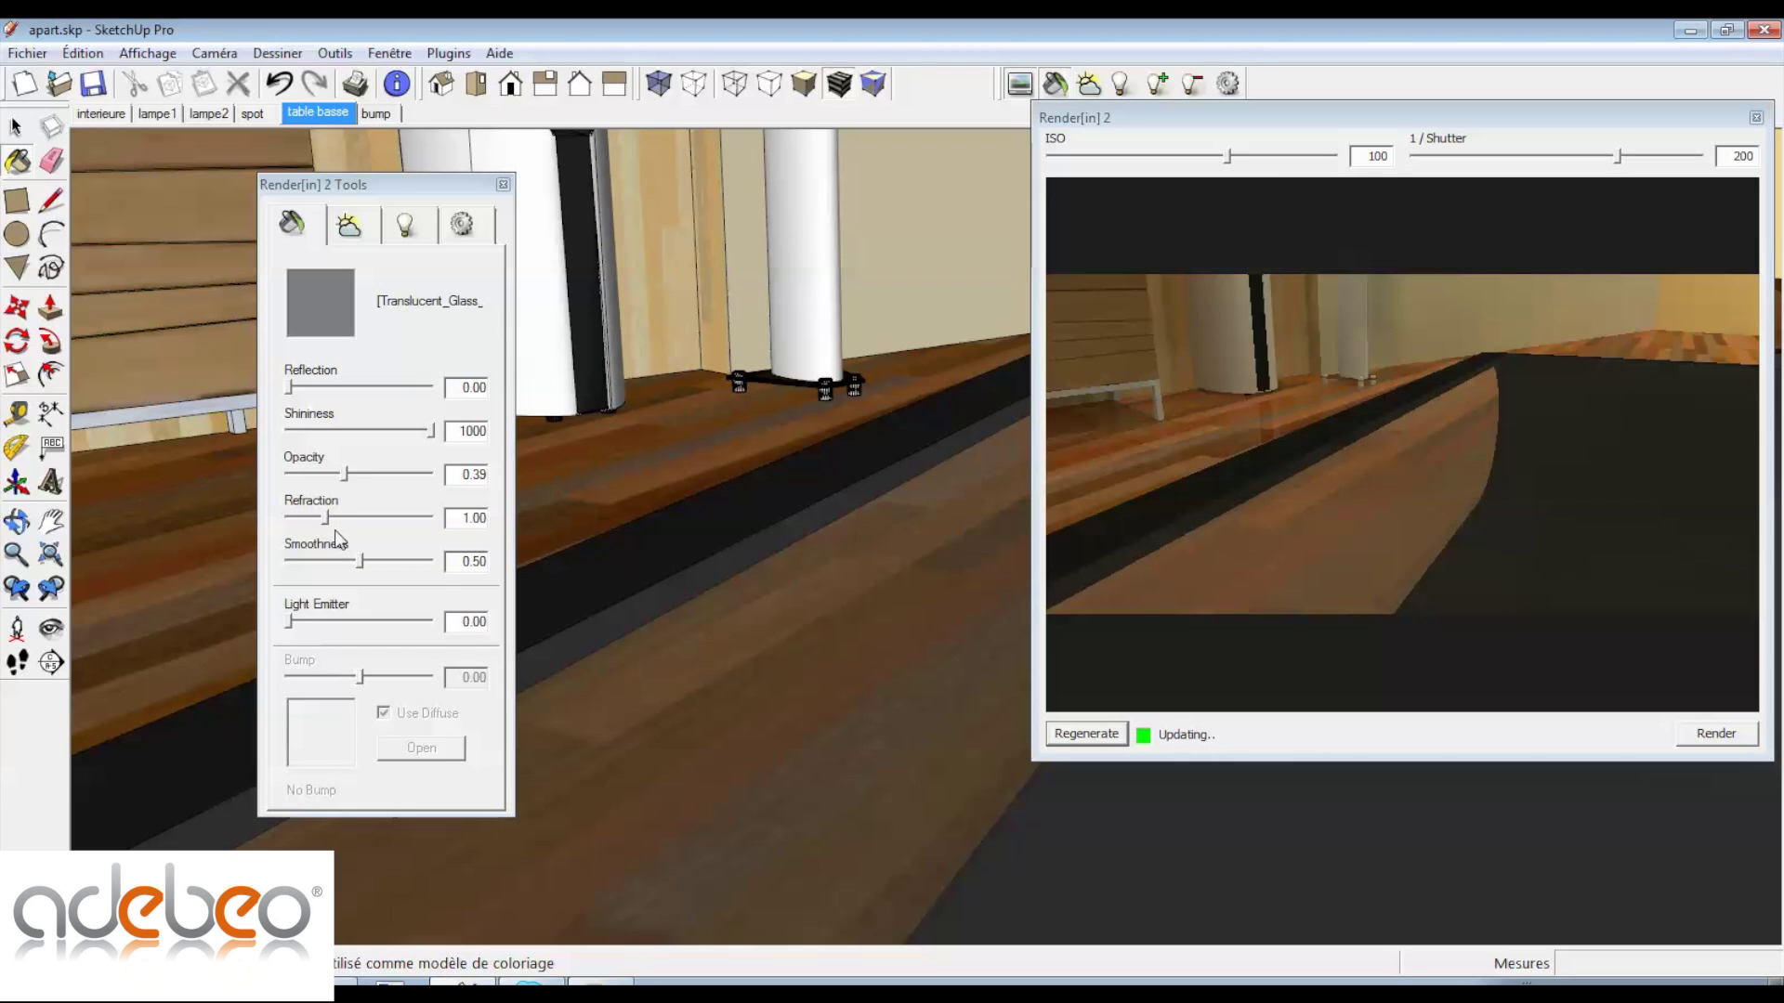
- Try refraction values of 2.31, 0.81 and 0.95 on the table's glass material
drag(329, 517, 385, 518)
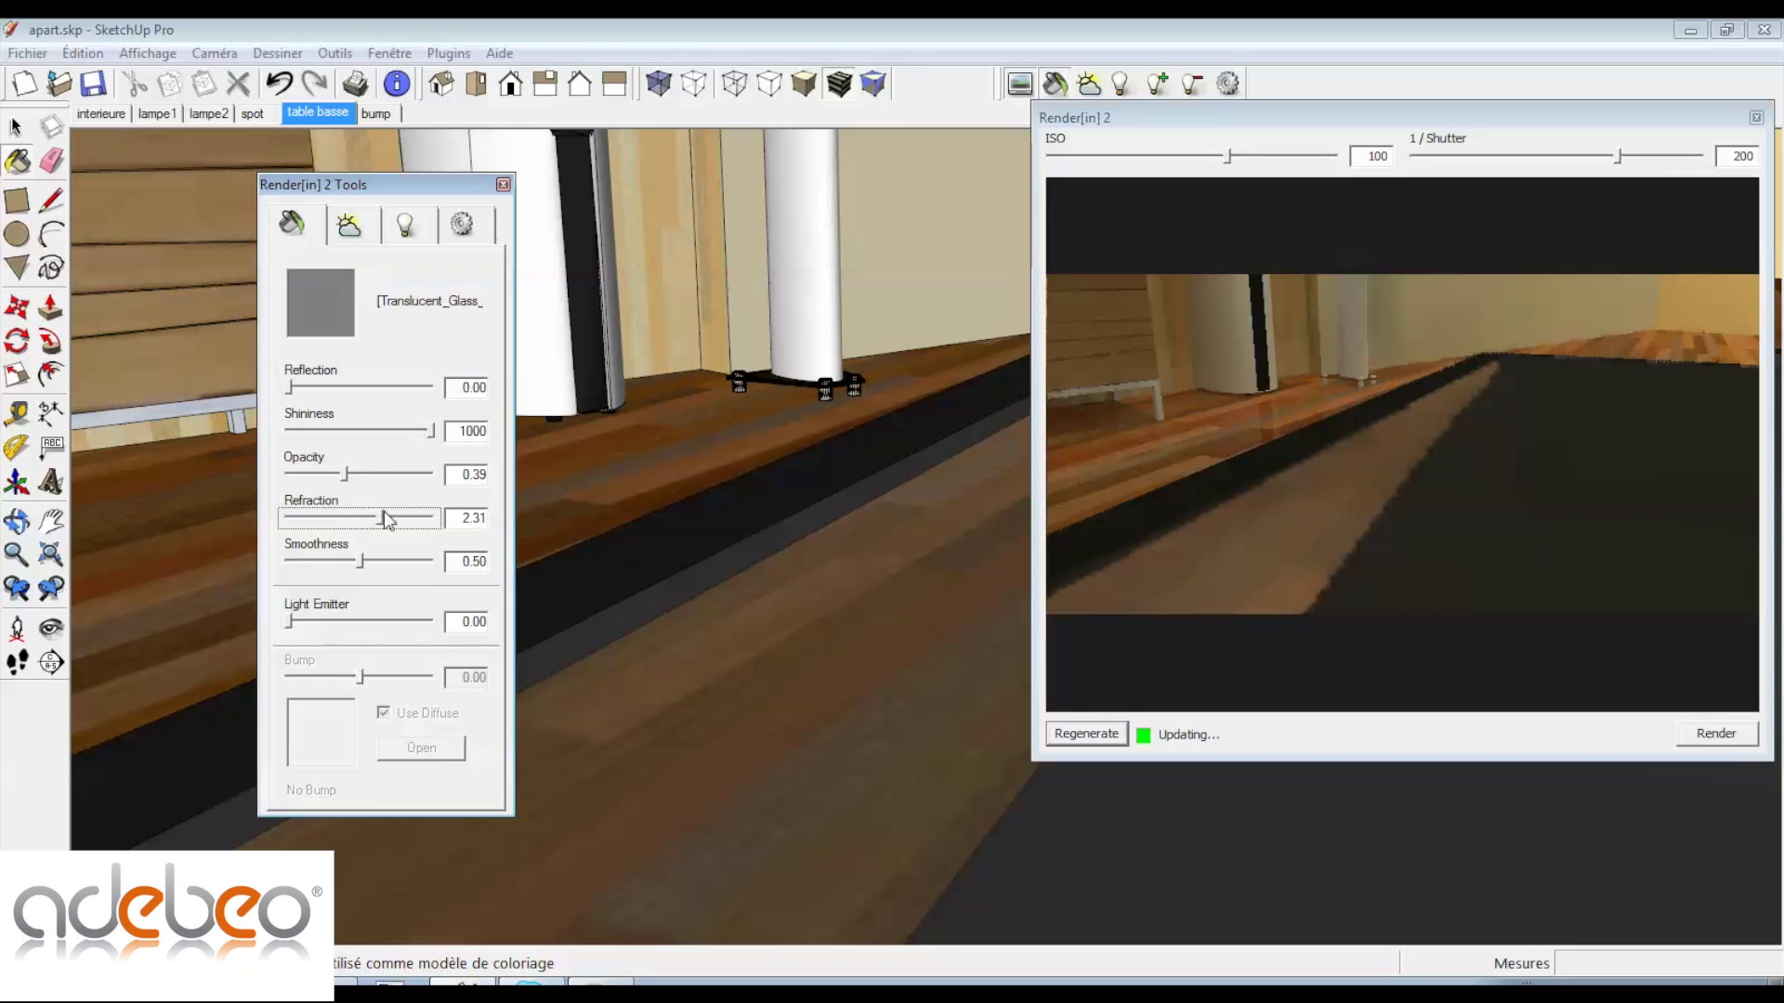
drag(381, 523, 322, 526)
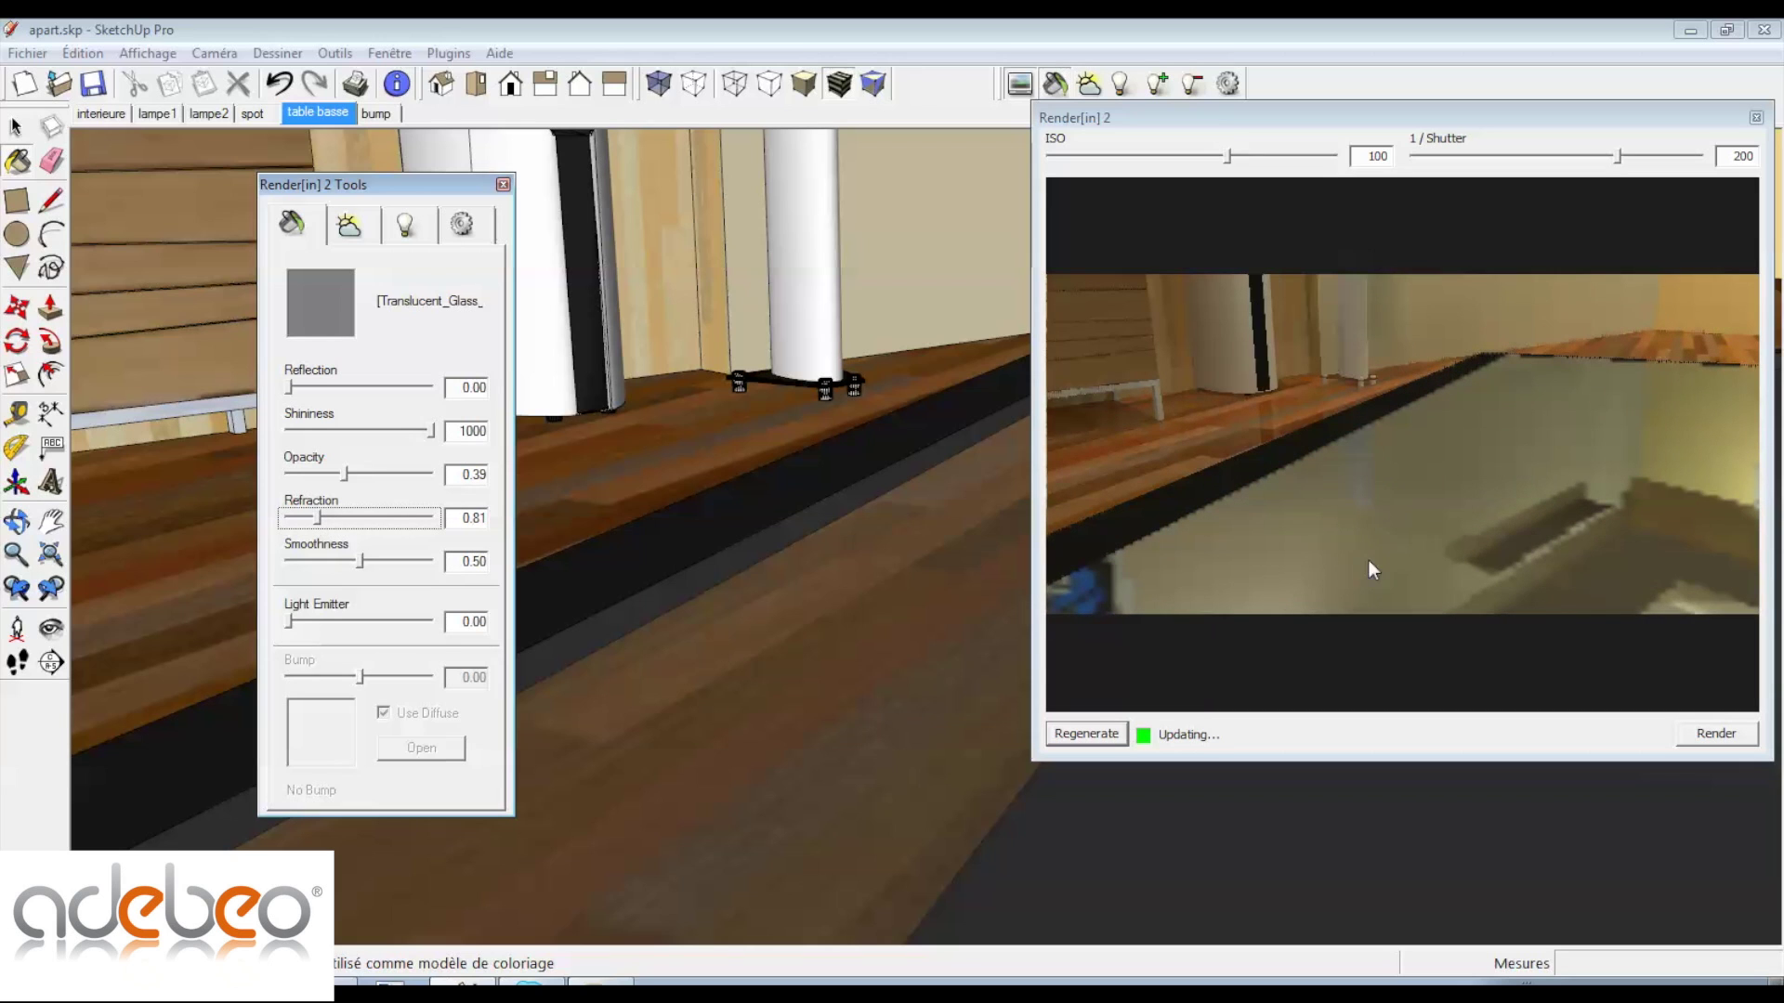
key(Tab)
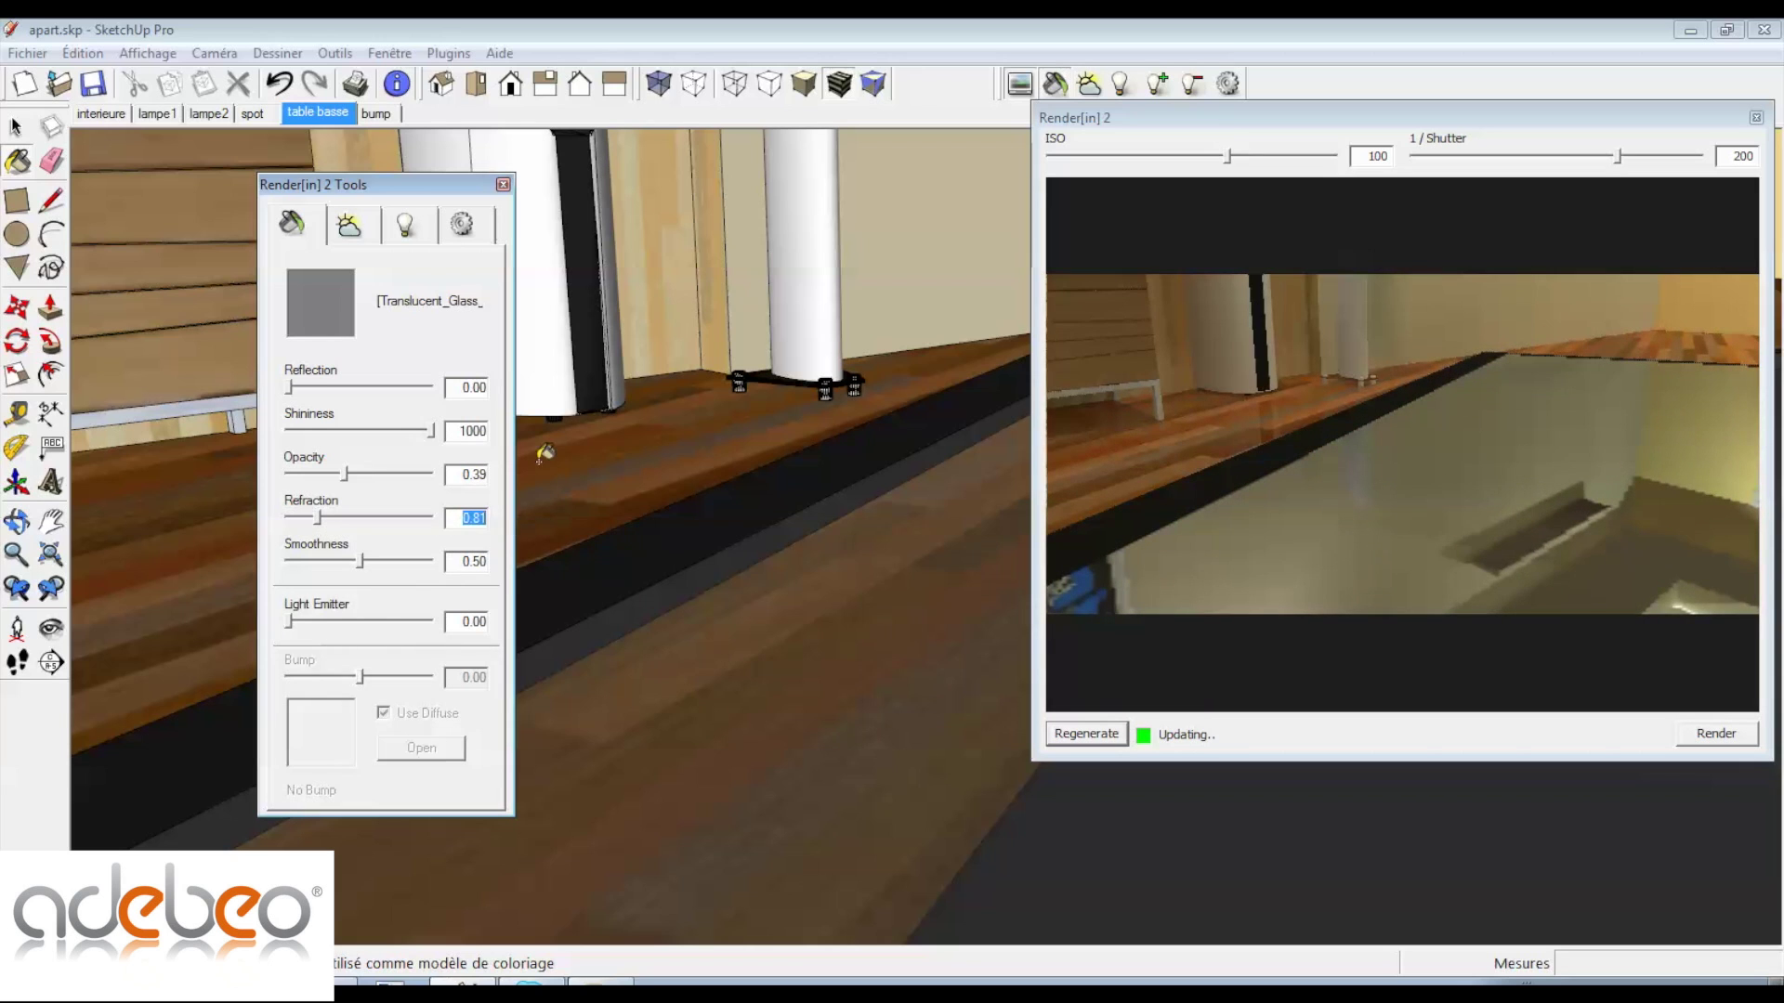
text(0.95)
key(Return)
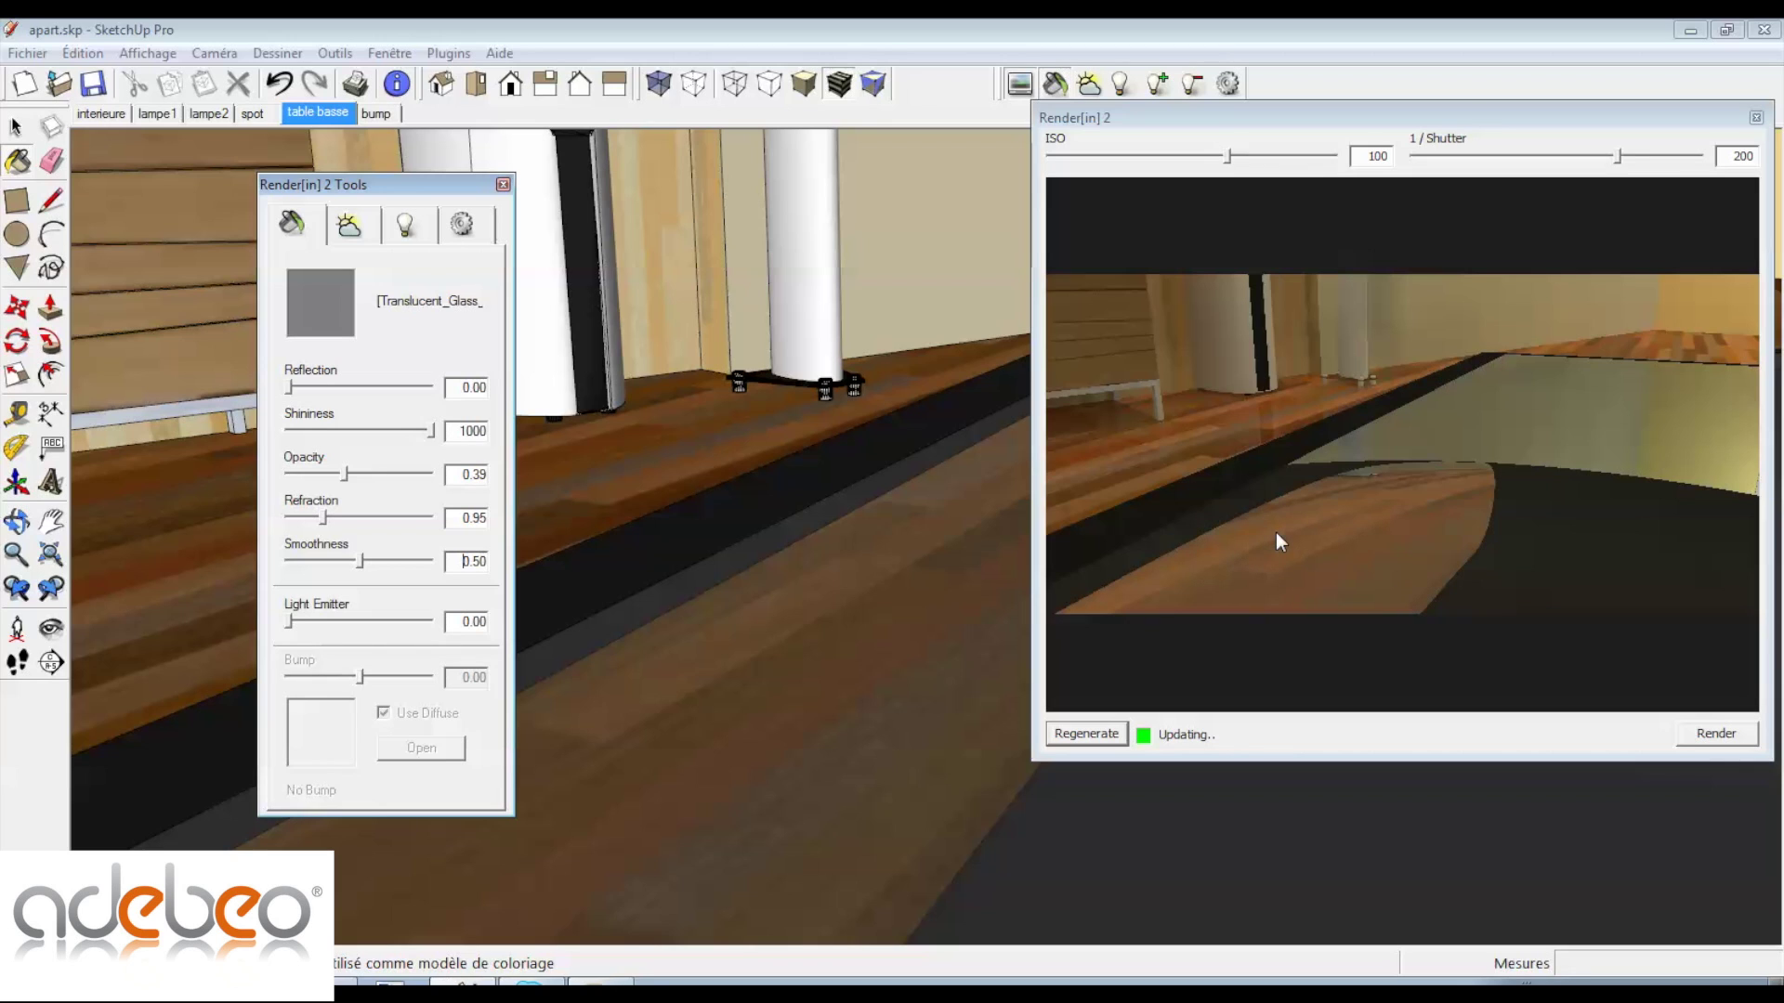
- Set the glass material's refraction to 1 and its reflection to about 0.17
drag(463, 518, 539, 498)
text(1)
key(Return)
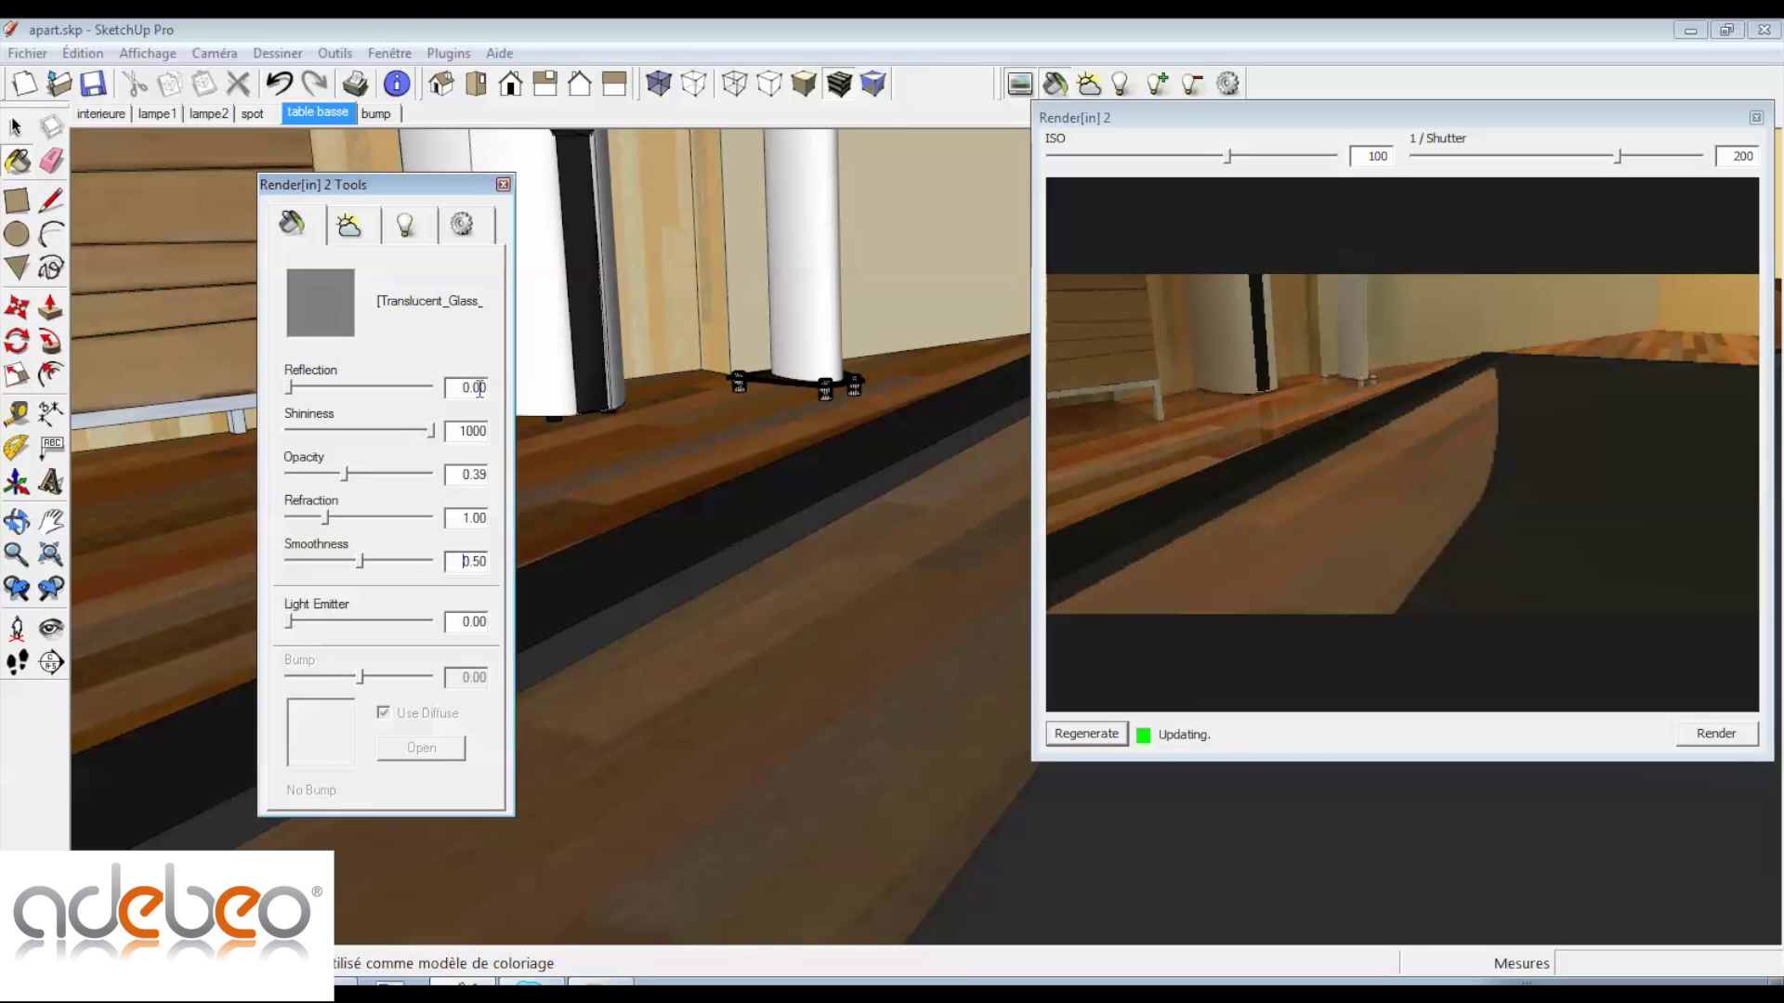
drag(290, 388, 317, 389)
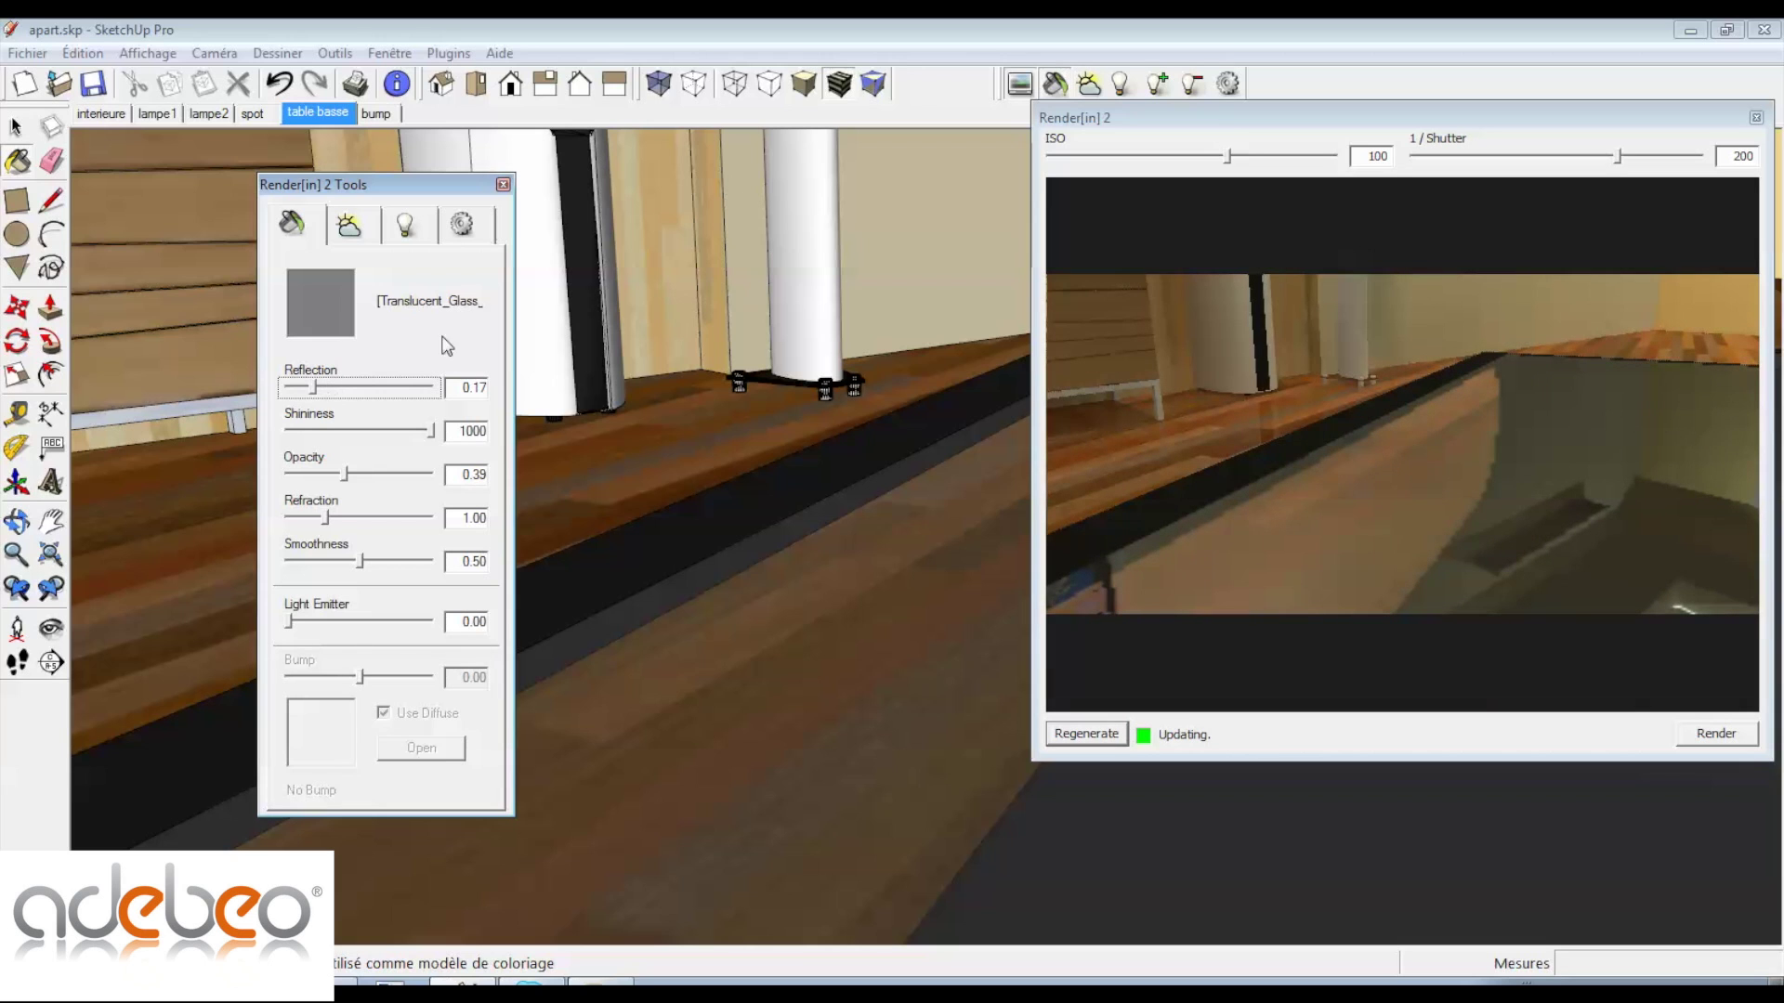
- Sample the dark wood floor material from the "interieure" scene and show the "bump" scene
click(100, 114)
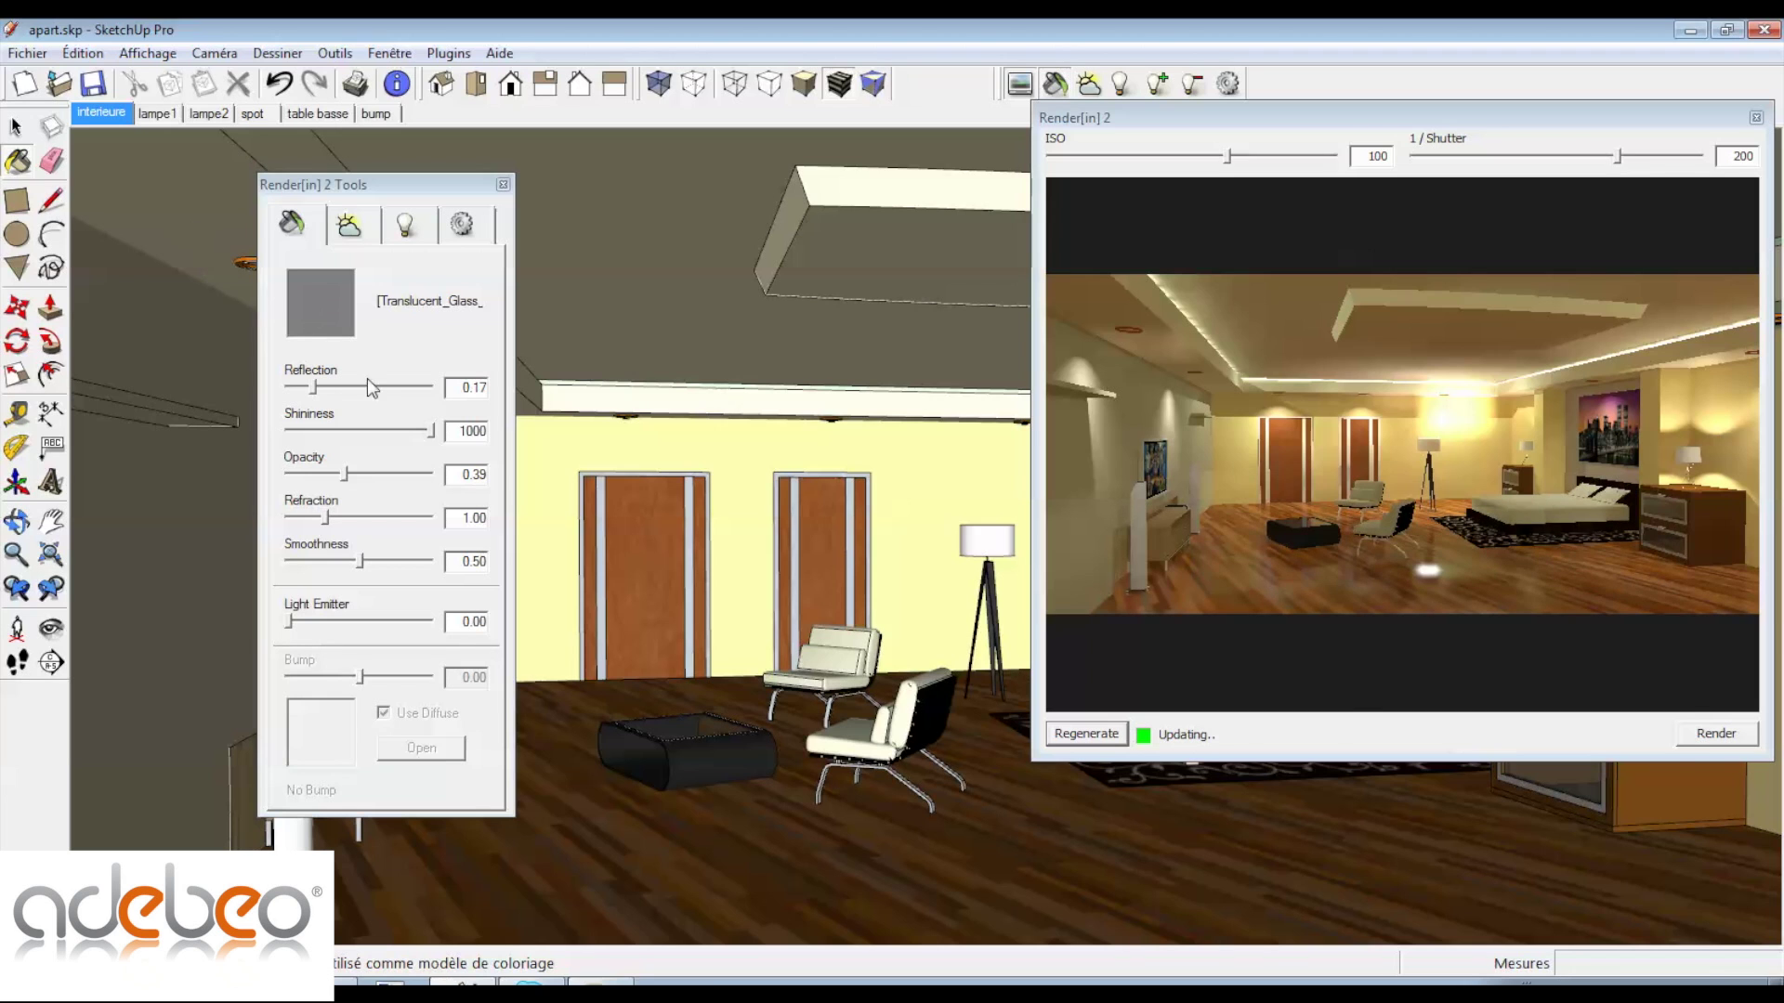
key(b)
alt+click(791, 829)
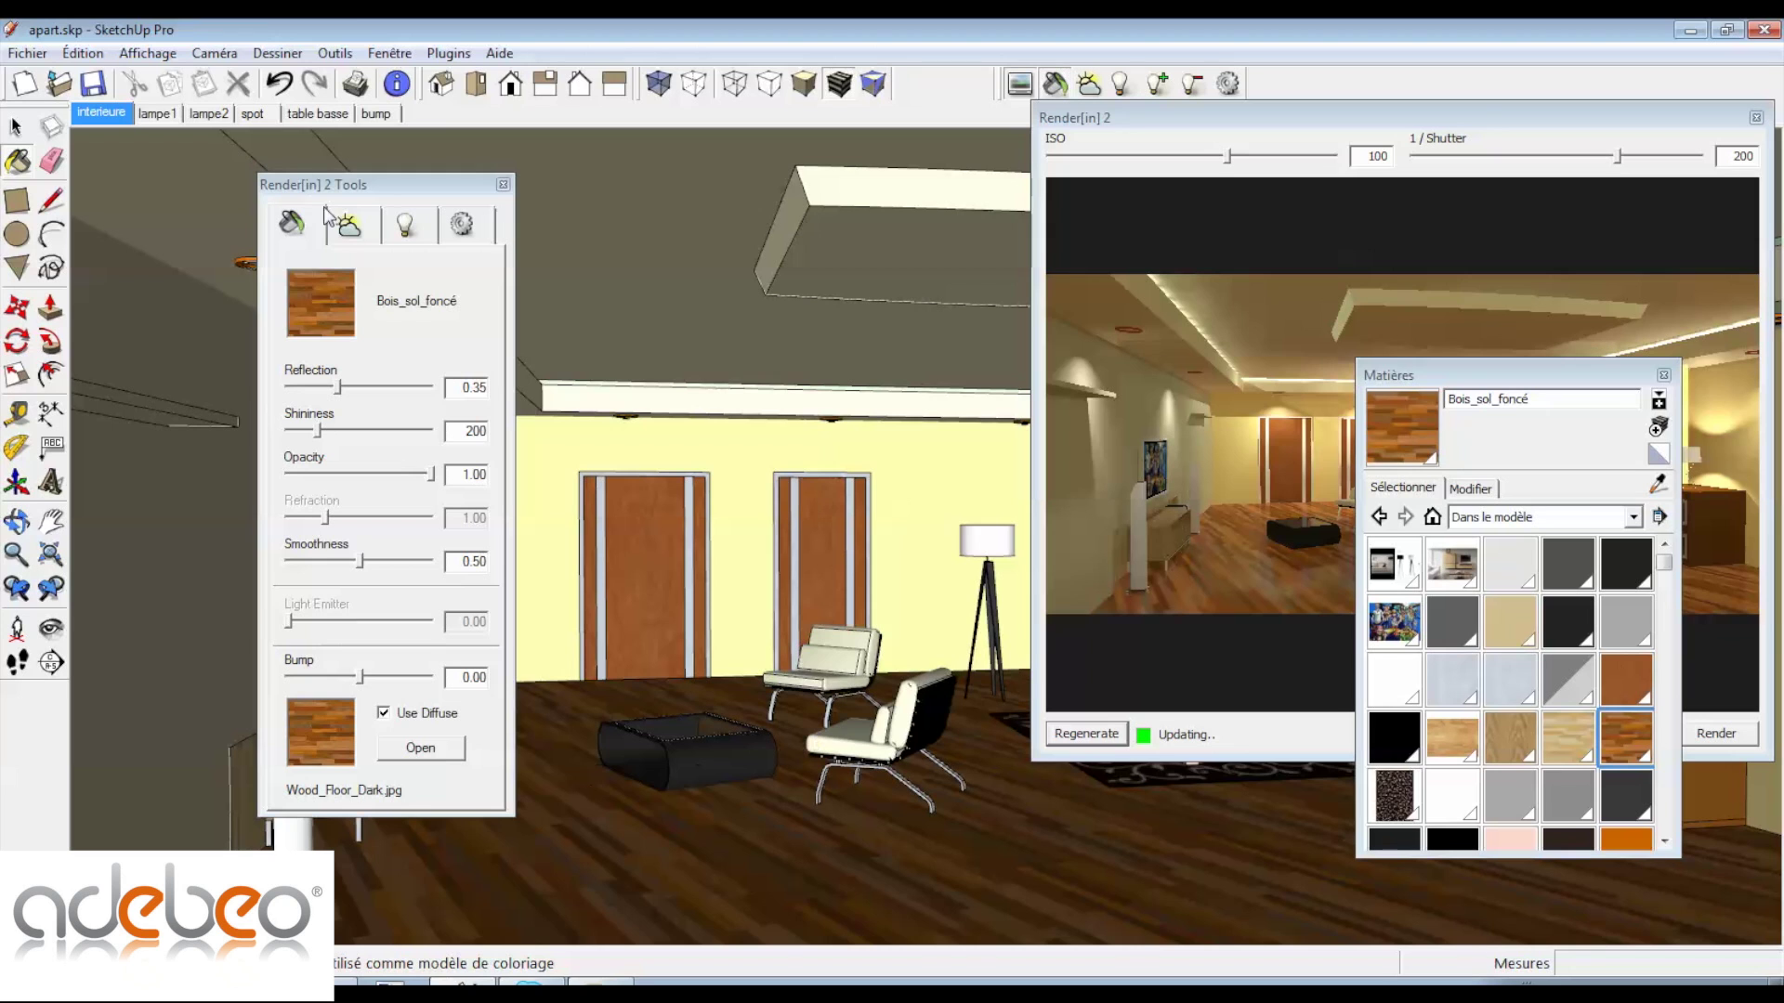
click(378, 114)
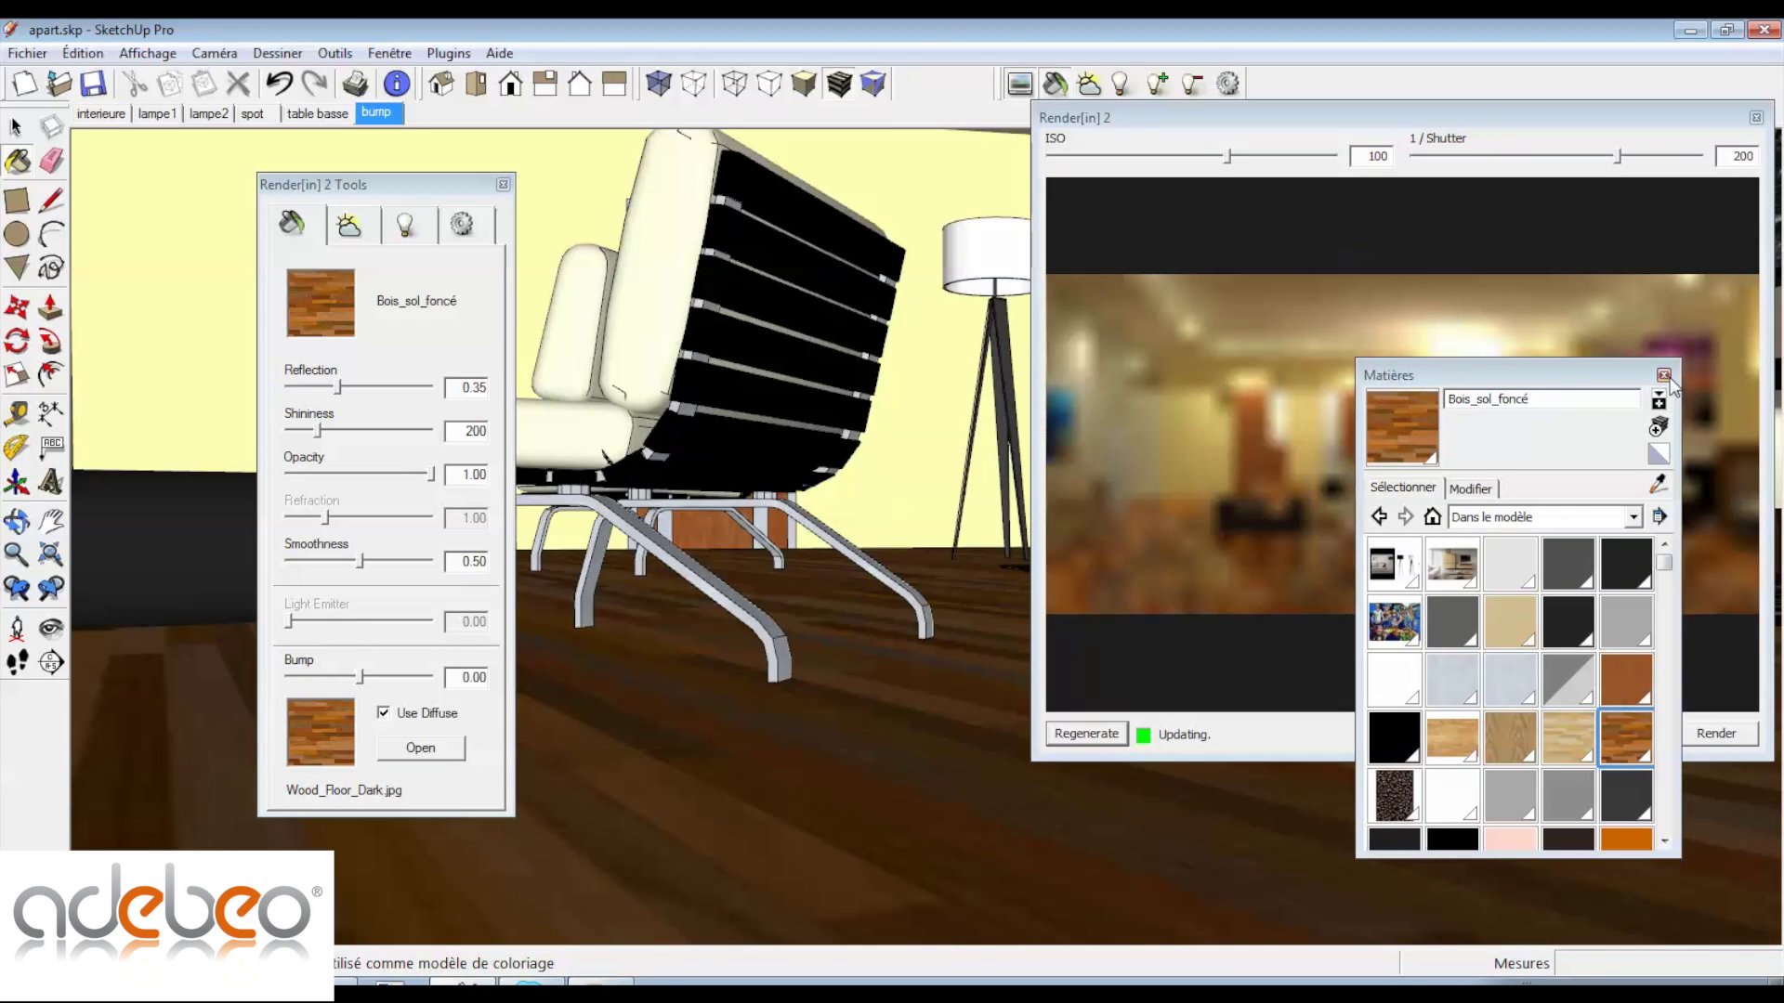
click(1611, 448)
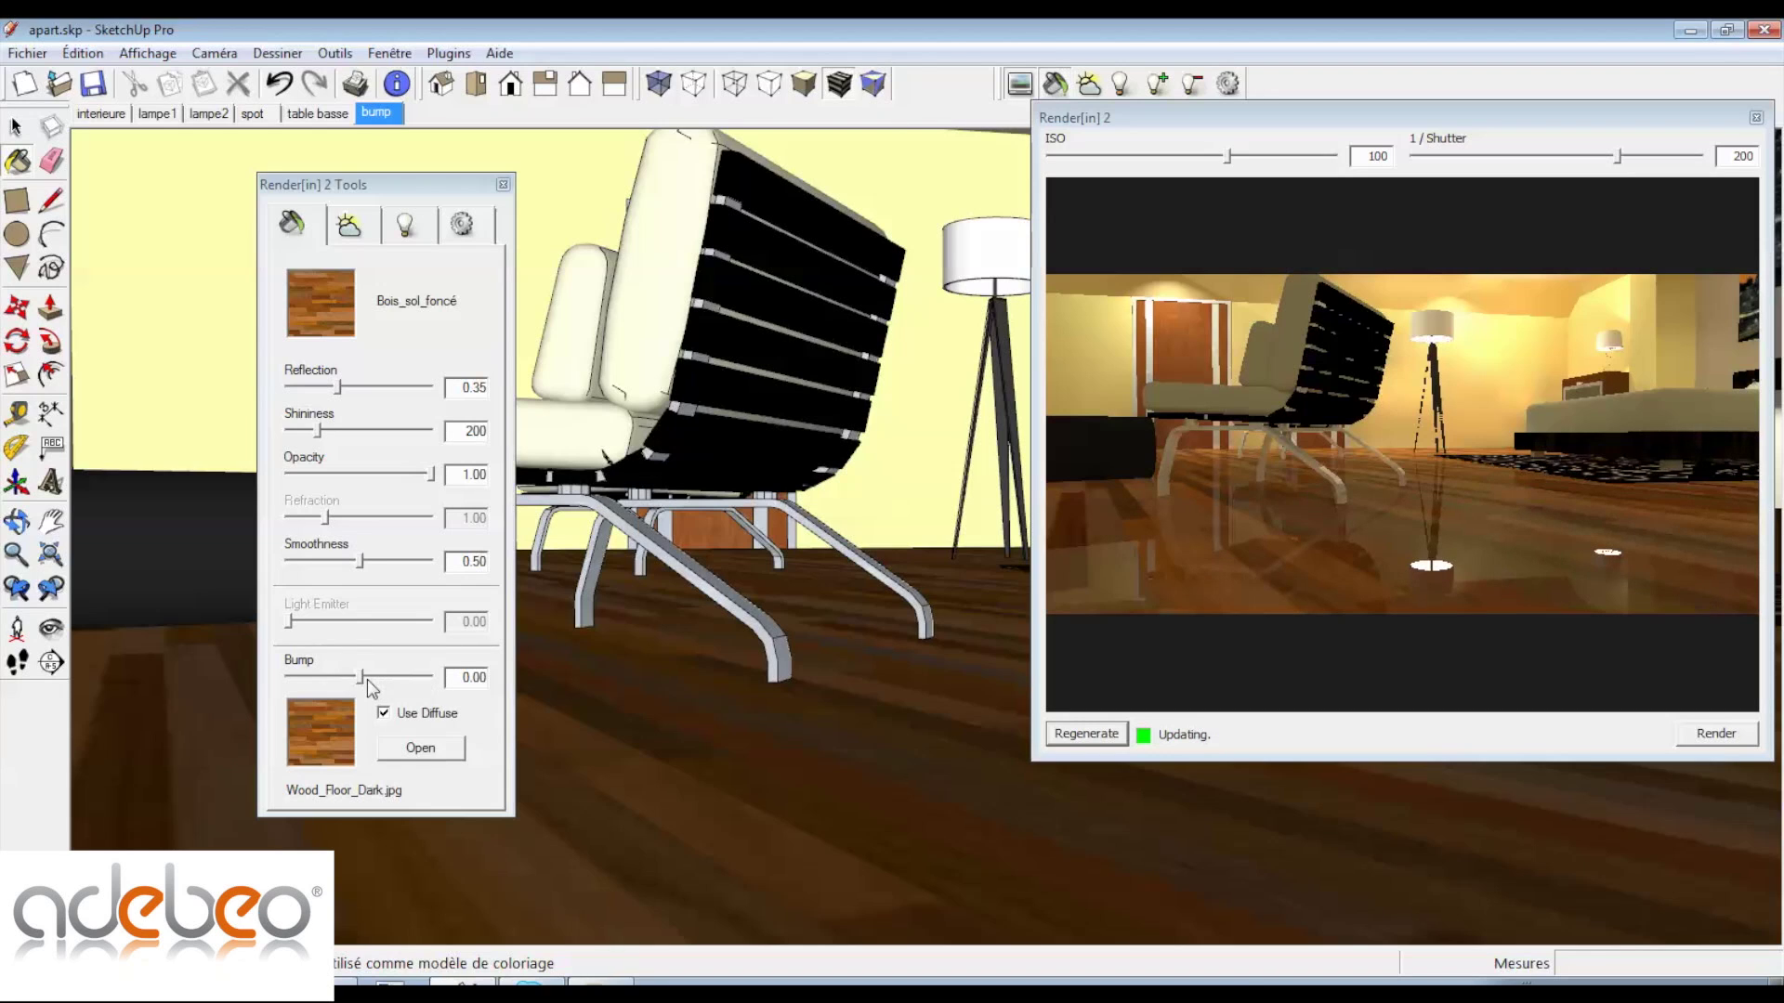
- Set the wood floor's bump to 3.00 and load "Bois_sol_foncé -bump.jpg" as its bump image
drag(366, 679, 446, 677)
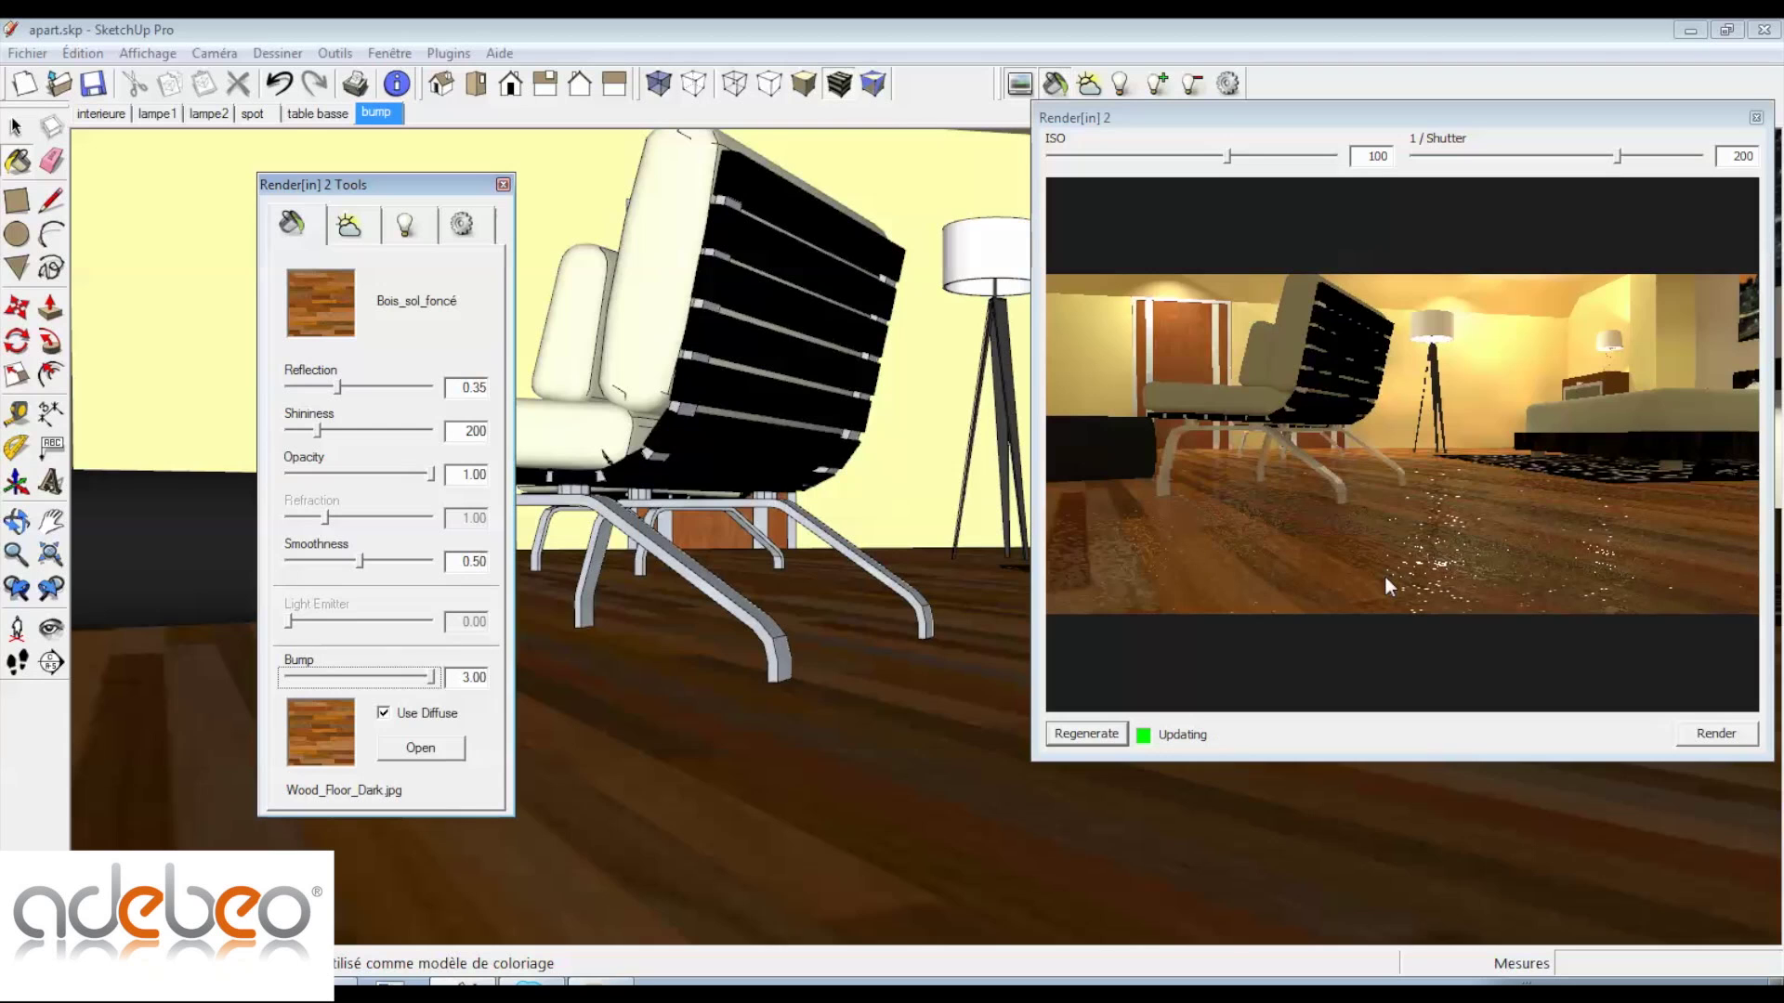
click(412, 754)
drag(471, 209, 619, 194)
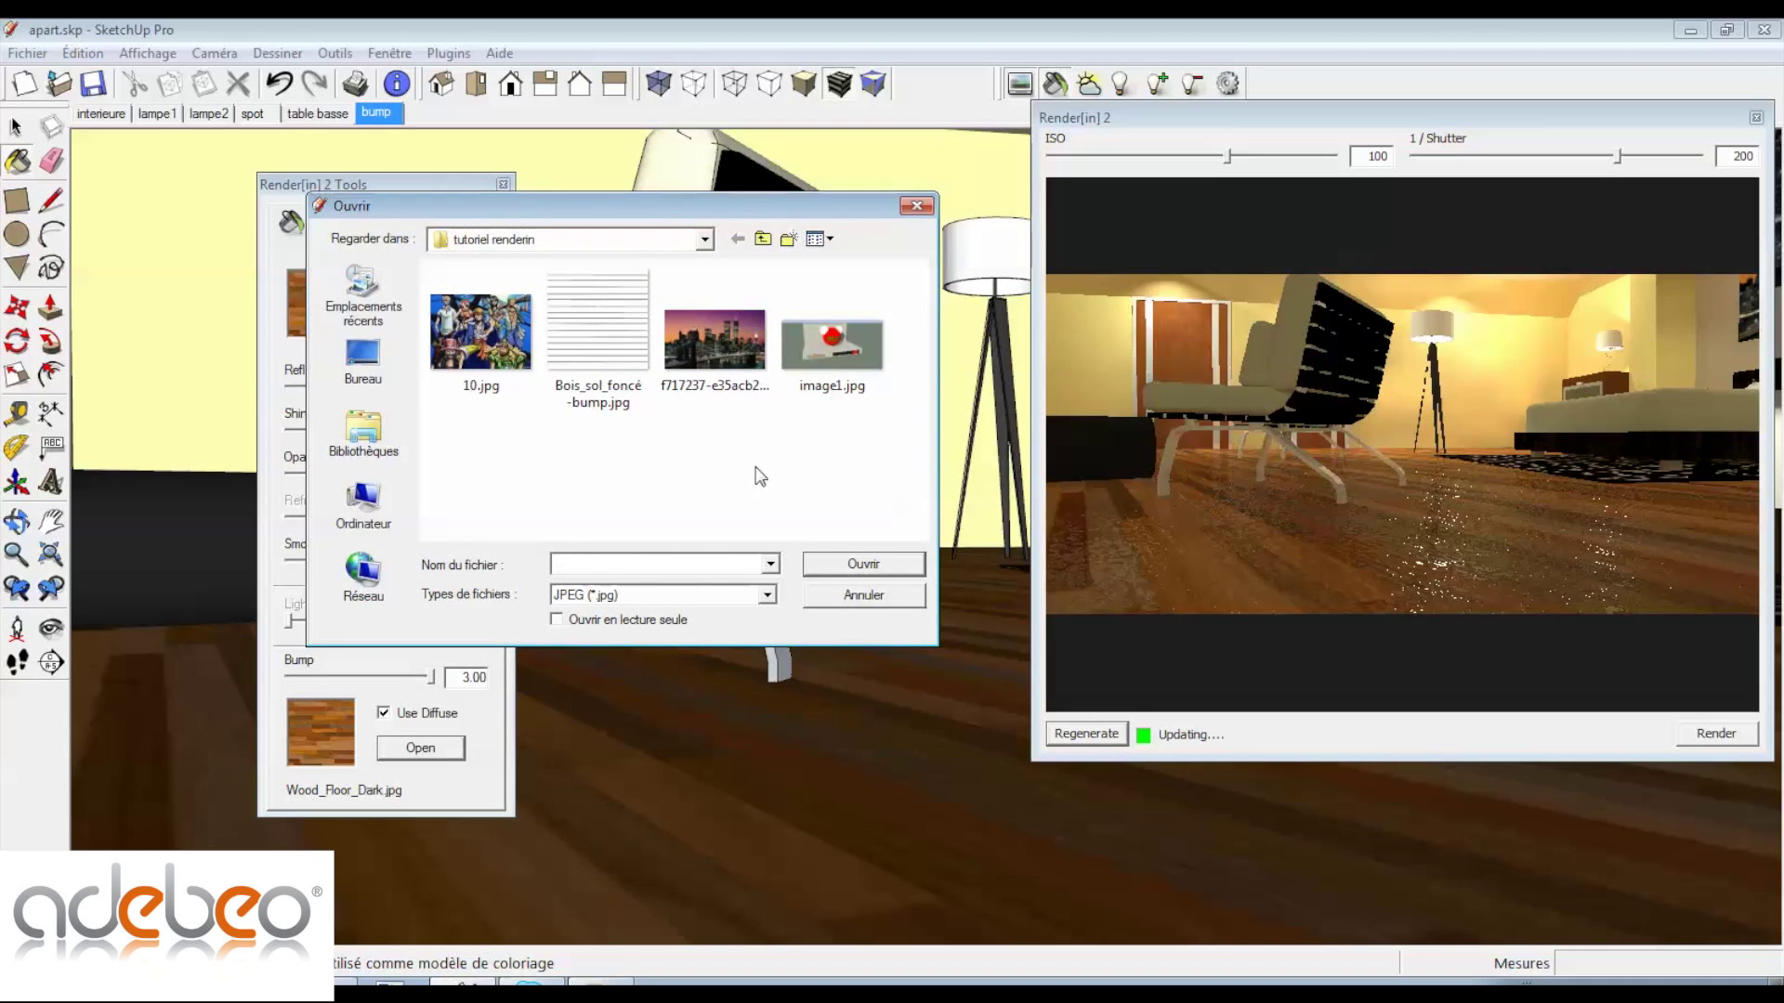
click(646, 397)
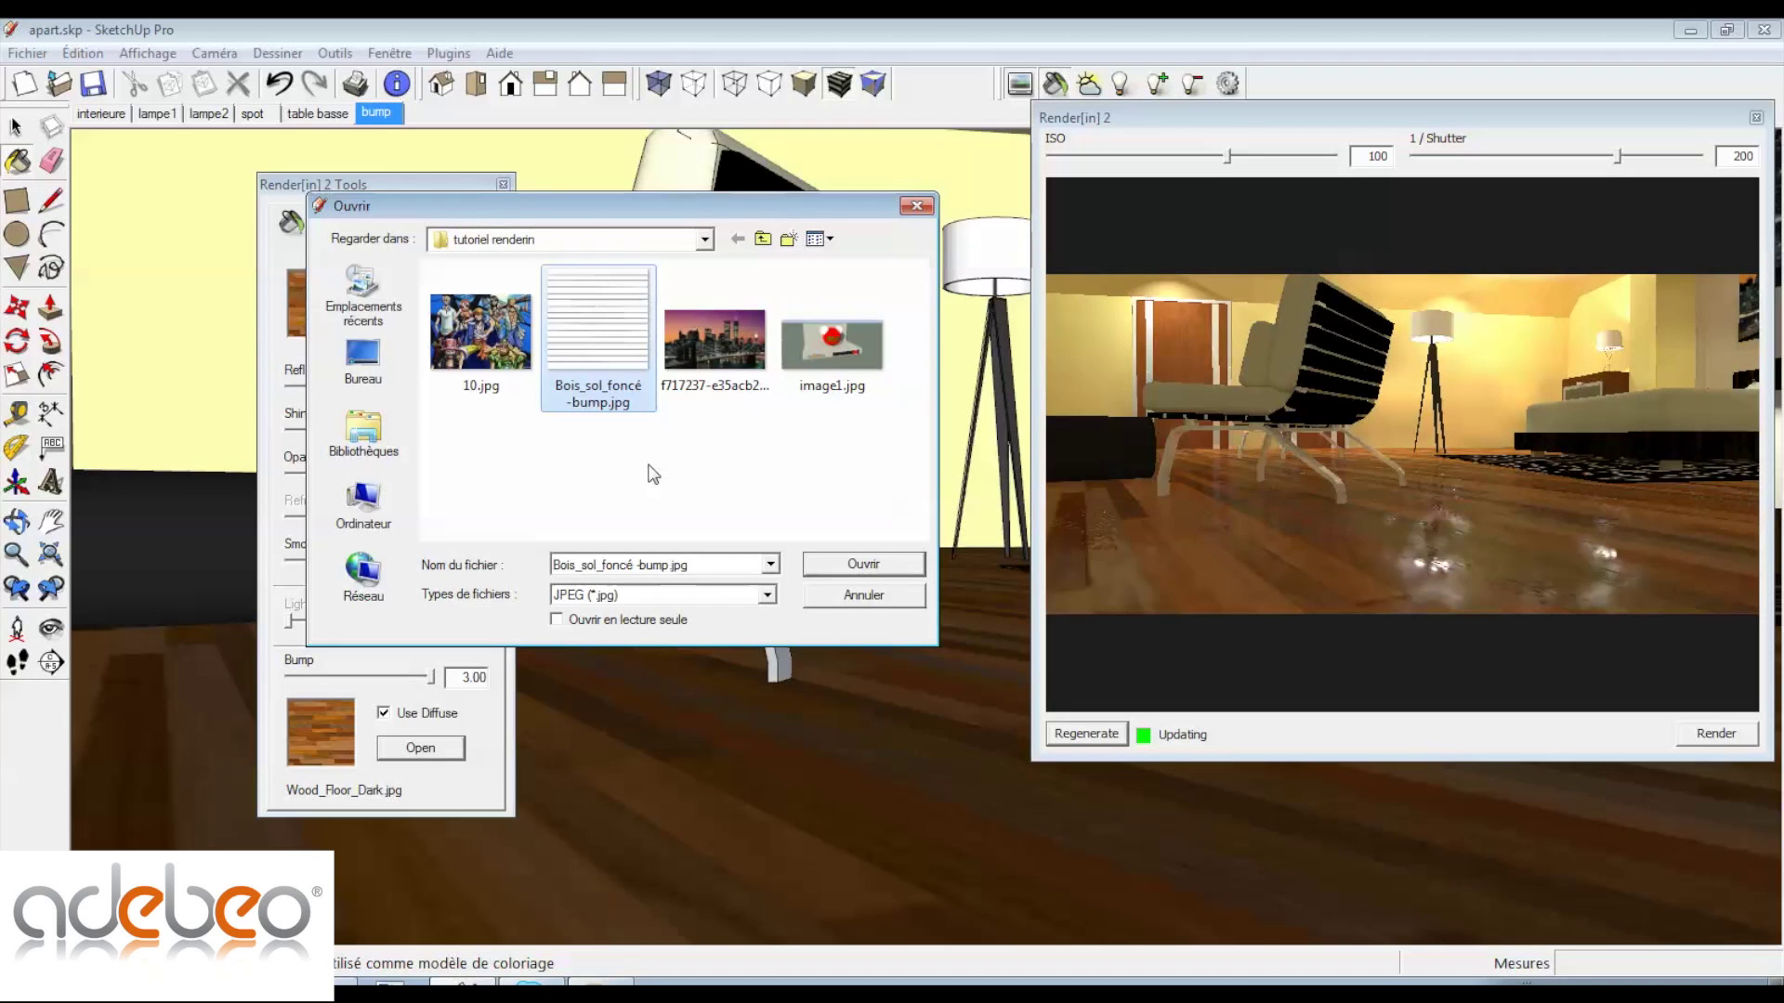
click(863, 564)
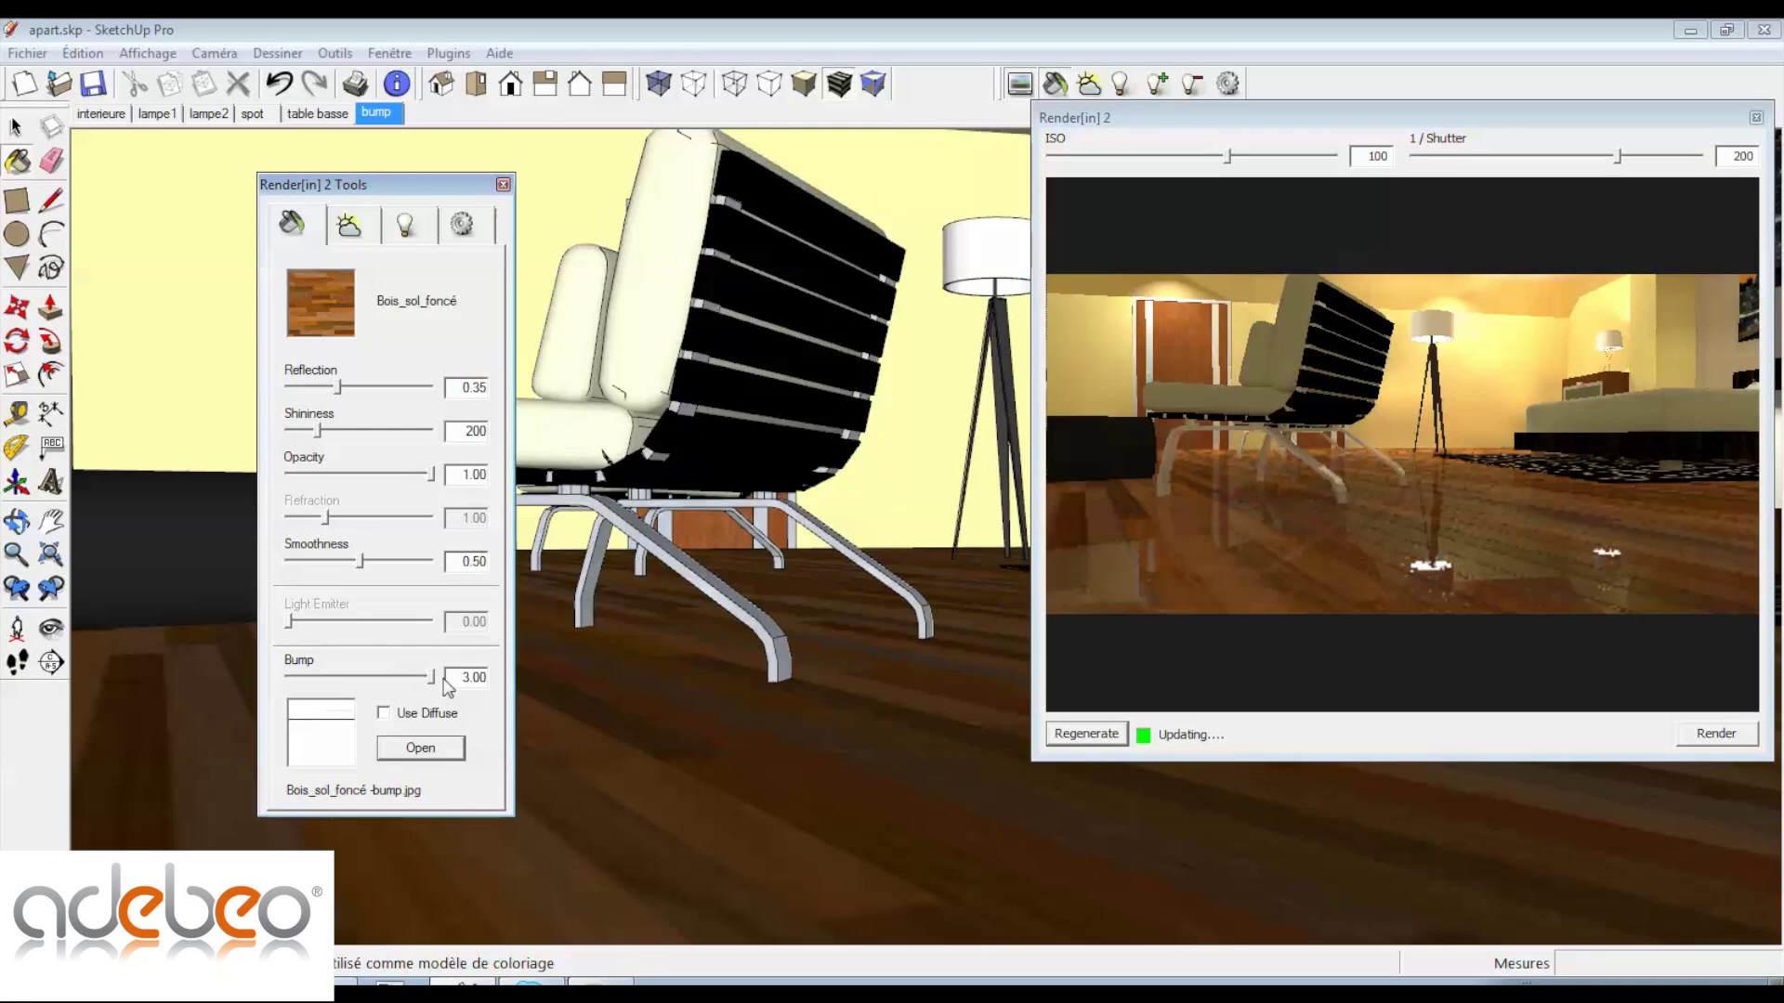
- Set the wood floor's bump to -3.00 and return to the "interieure" scene
drag(432, 676, 283, 679)
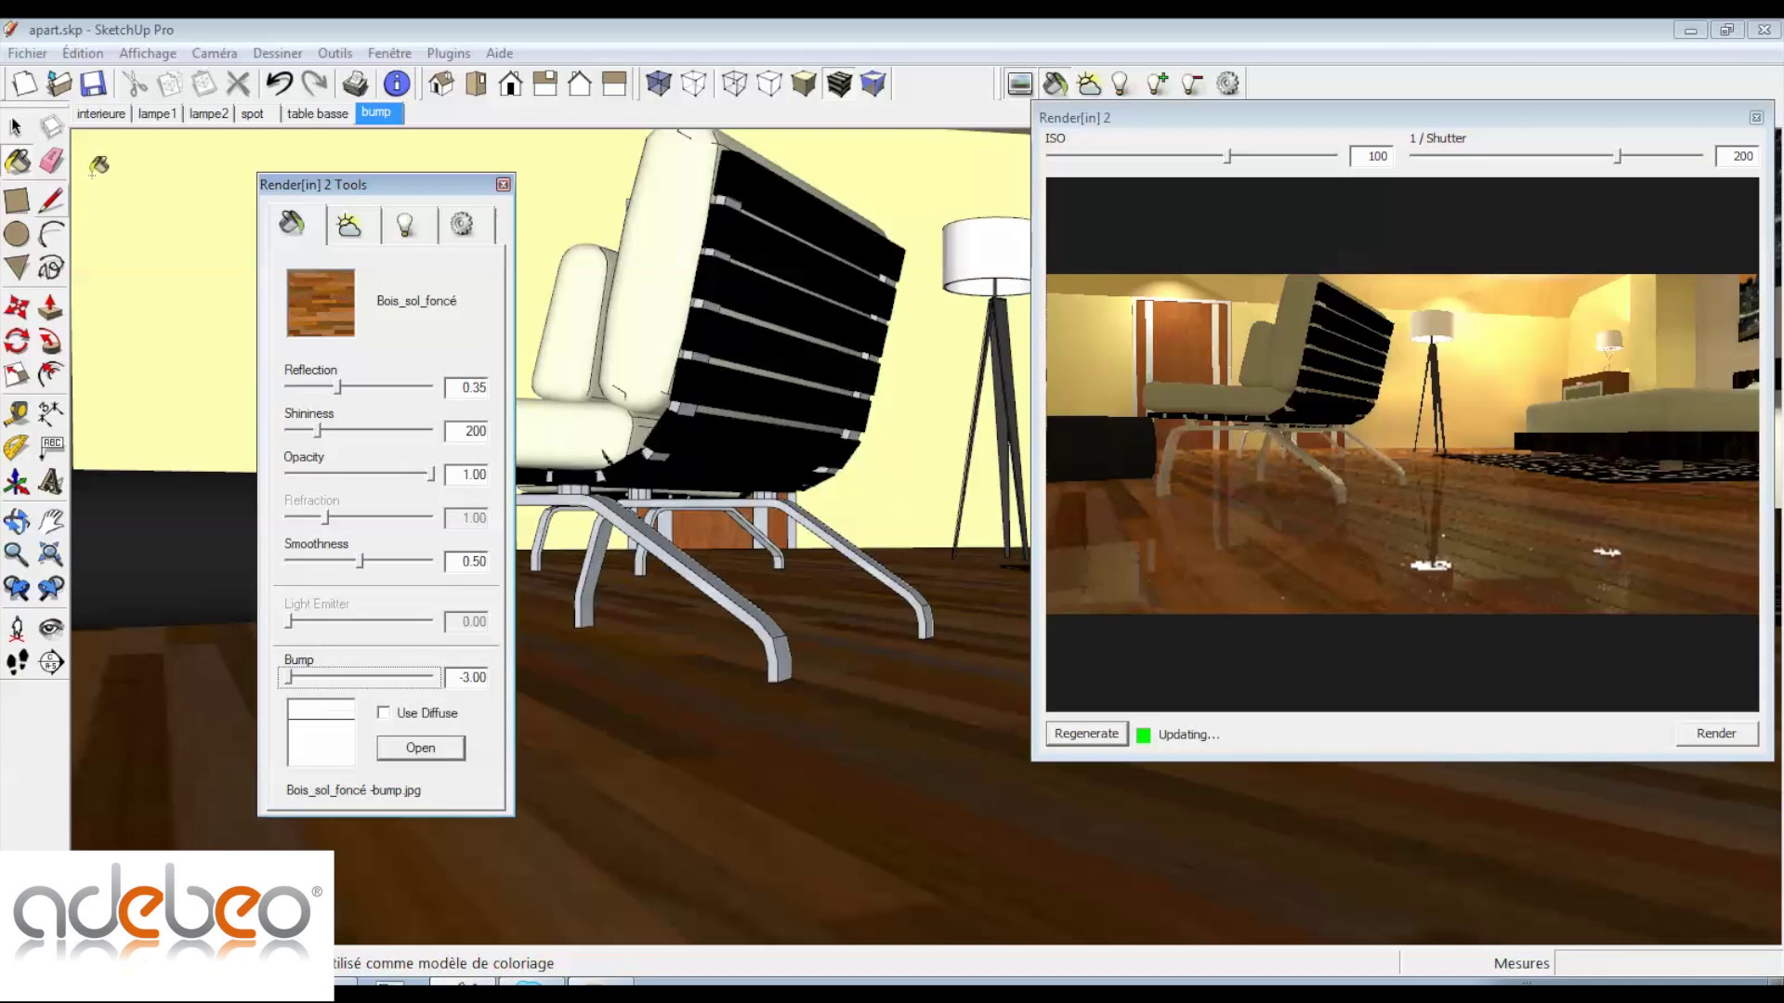
click(104, 115)
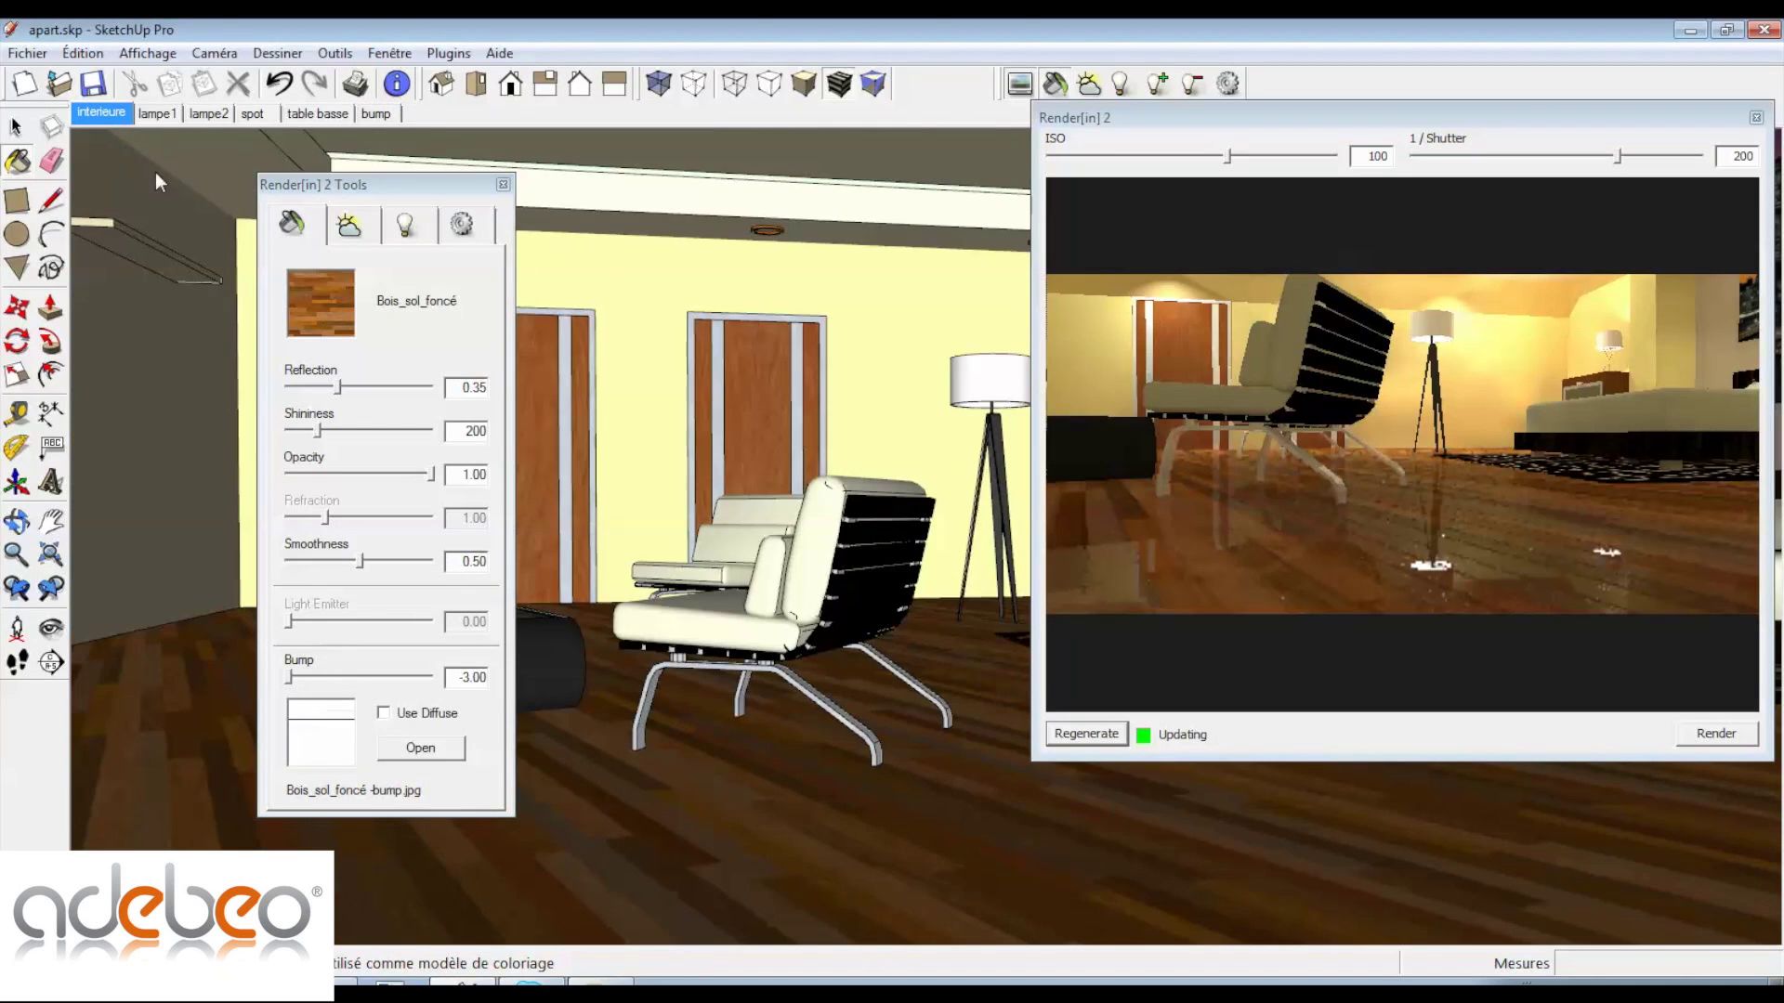